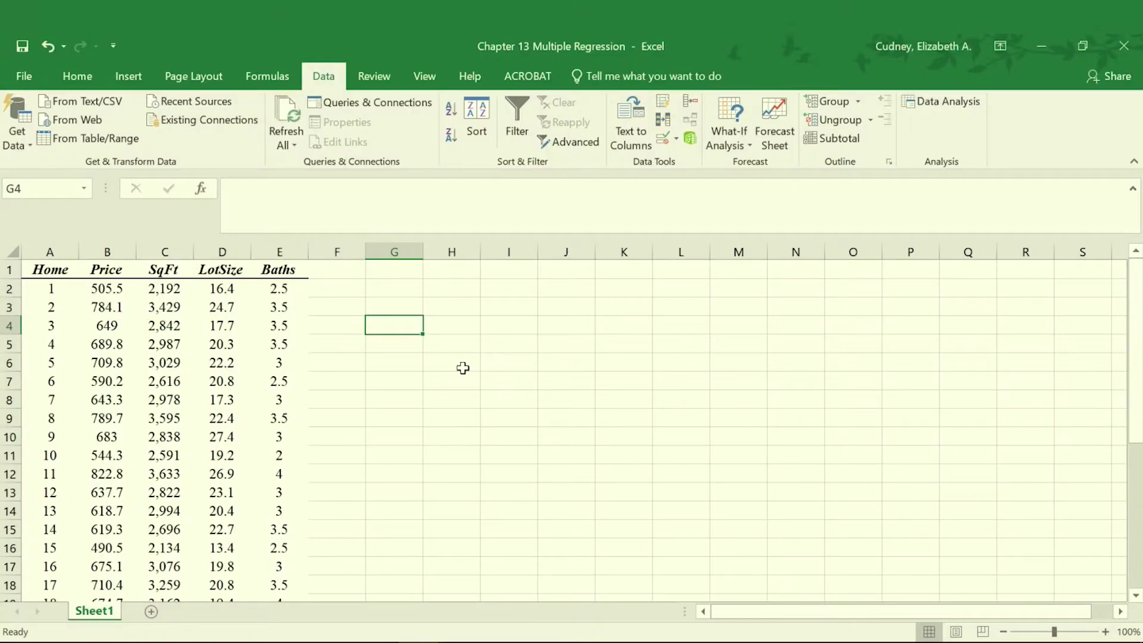
Look over the Home, Price, SqFt, LotSize and Baths data columns
click(59, 249)
click(106, 251)
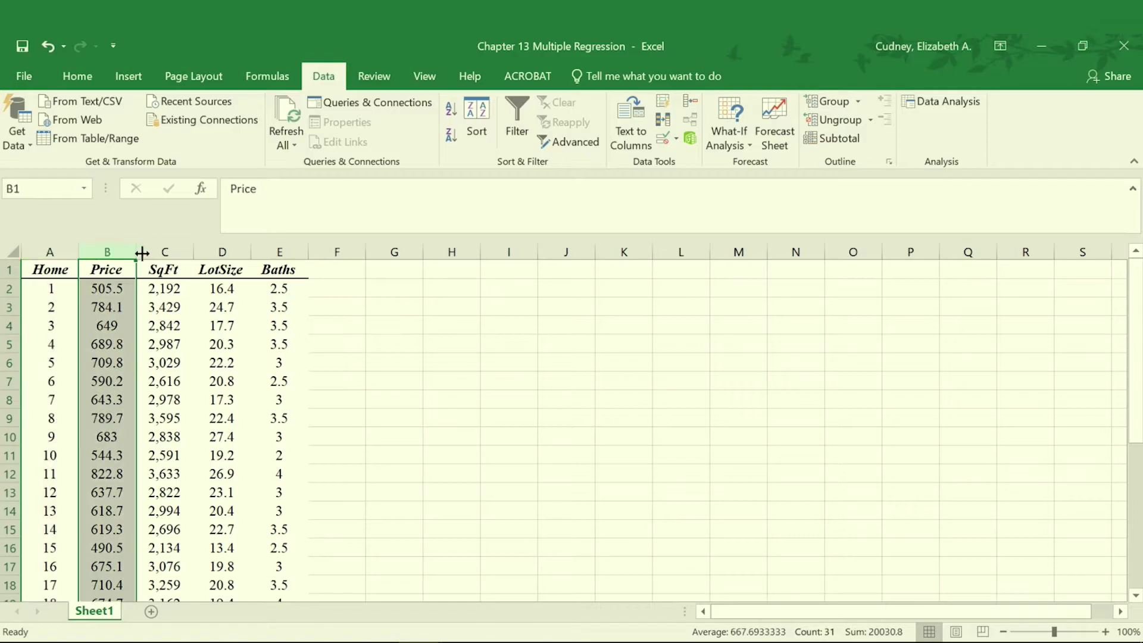
click(165, 251)
click(220, 249)
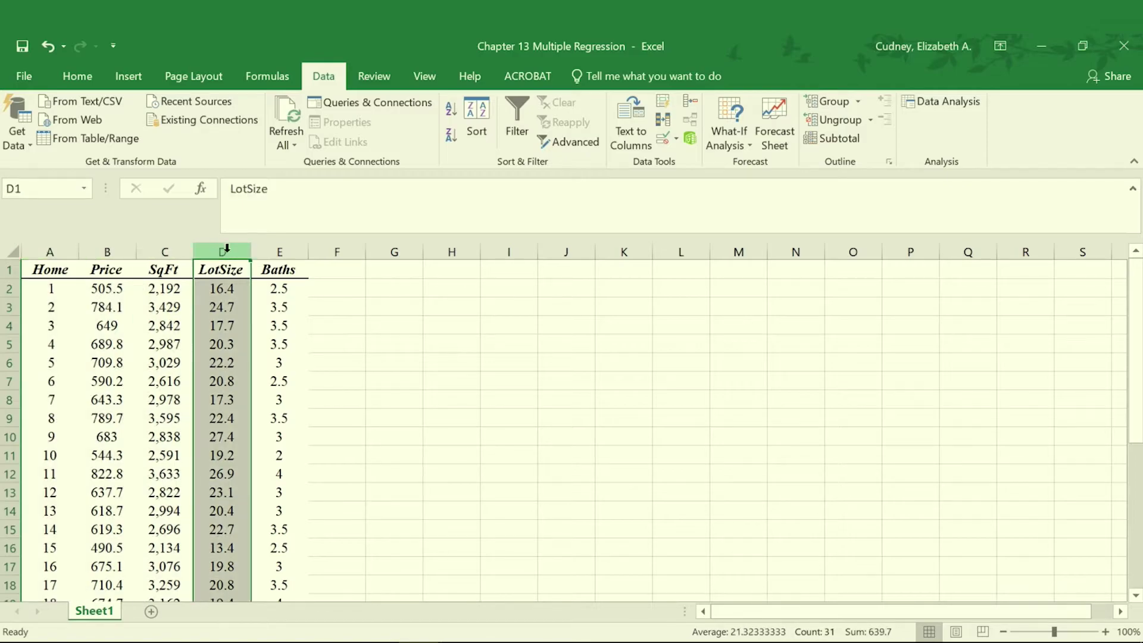
click(280, 249)
click(386, 288)
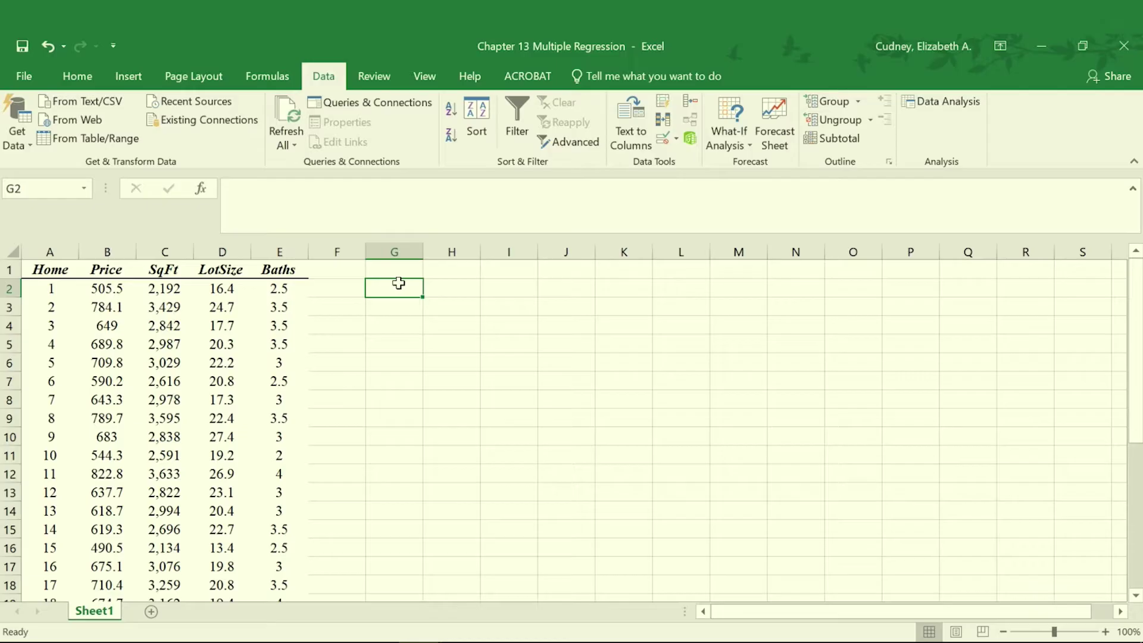
click(101, 250)
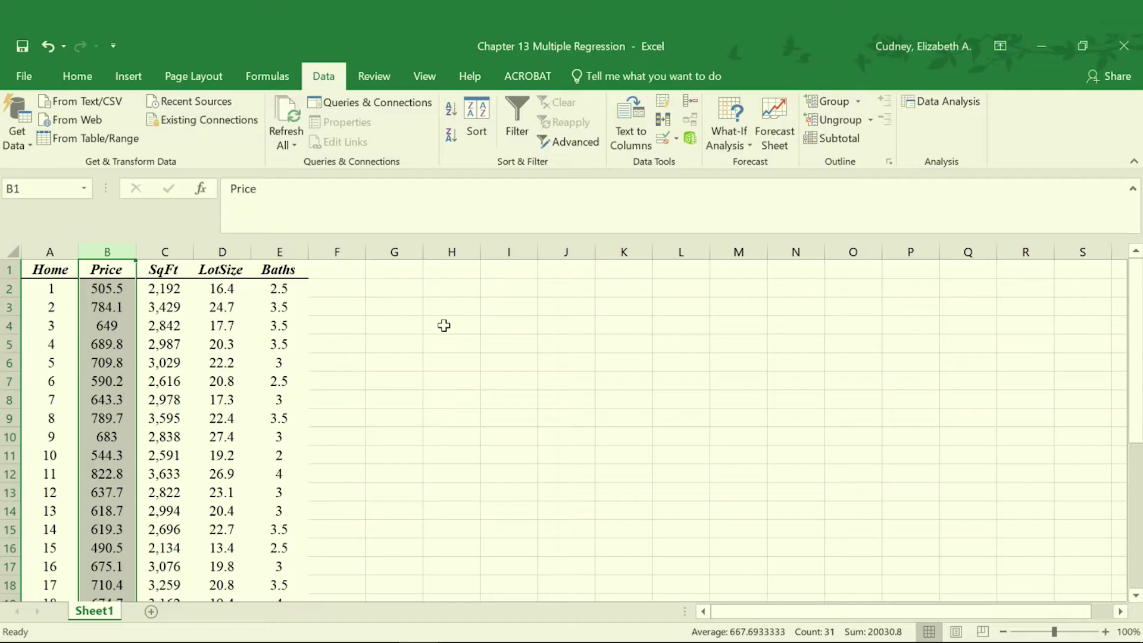
With G1 active, launch the Regression tool from Data Analysis
click(407, 269)
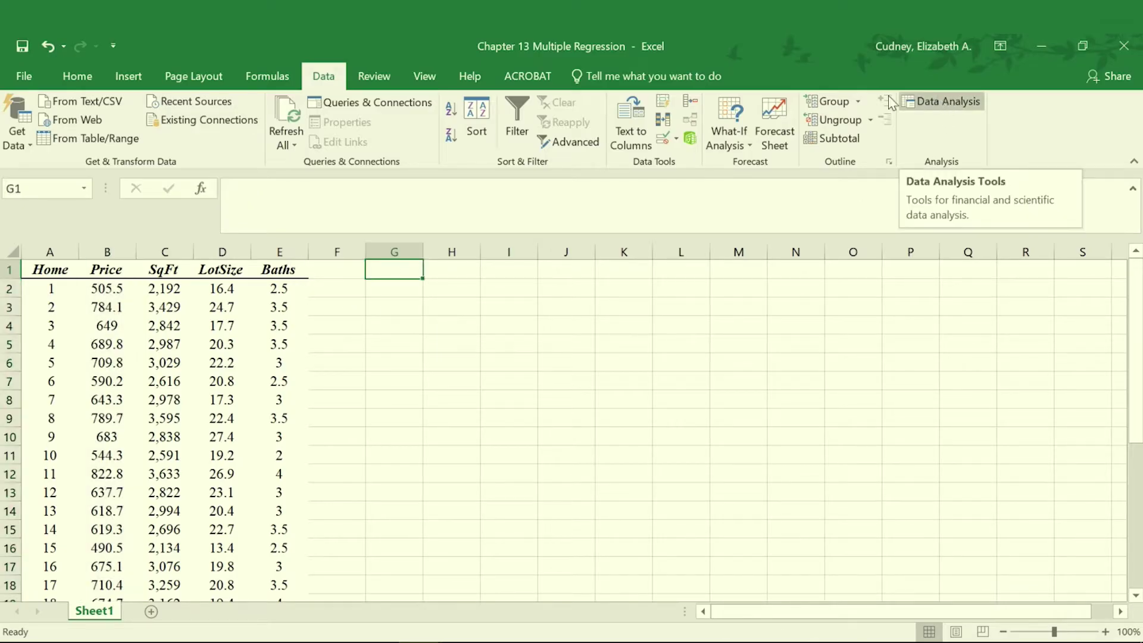
click(946, 102)
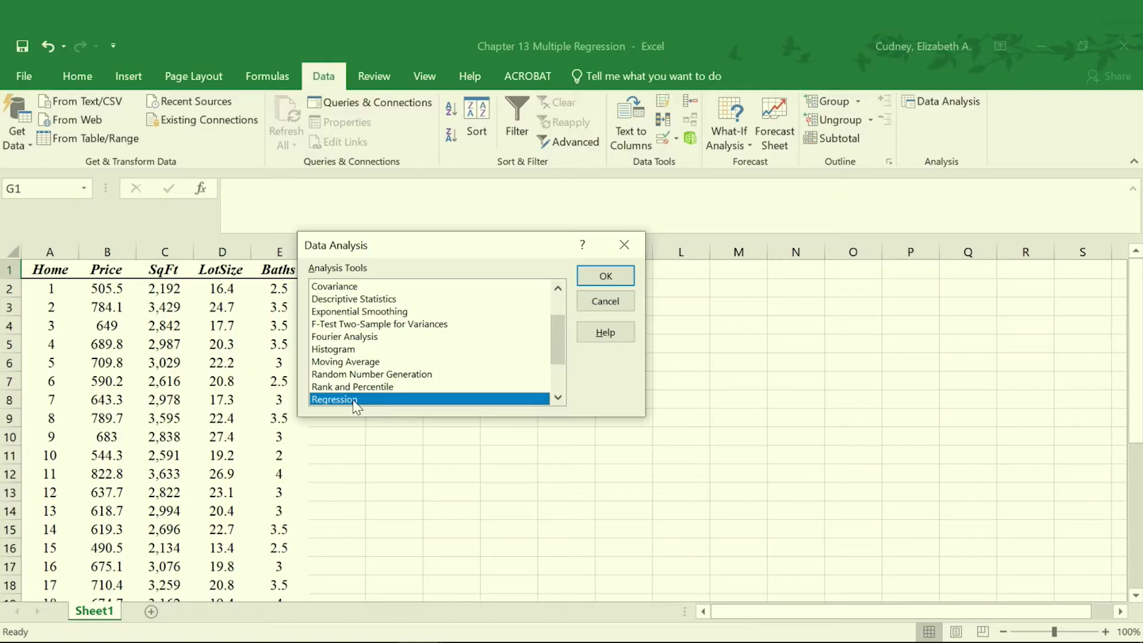
click(603, 273)
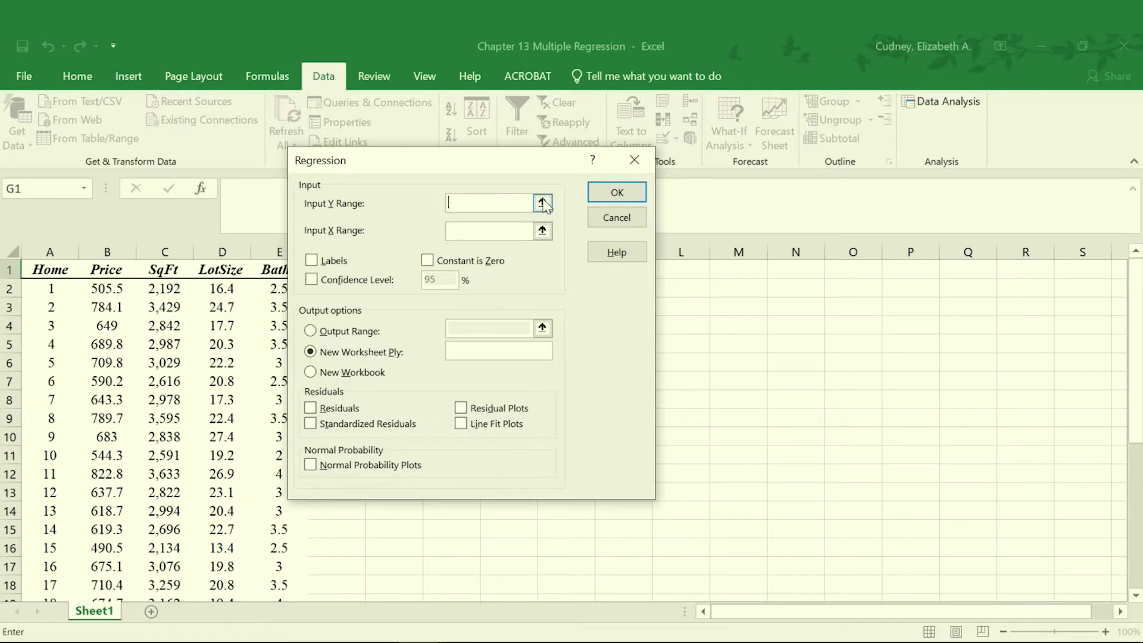
click(542, 203)
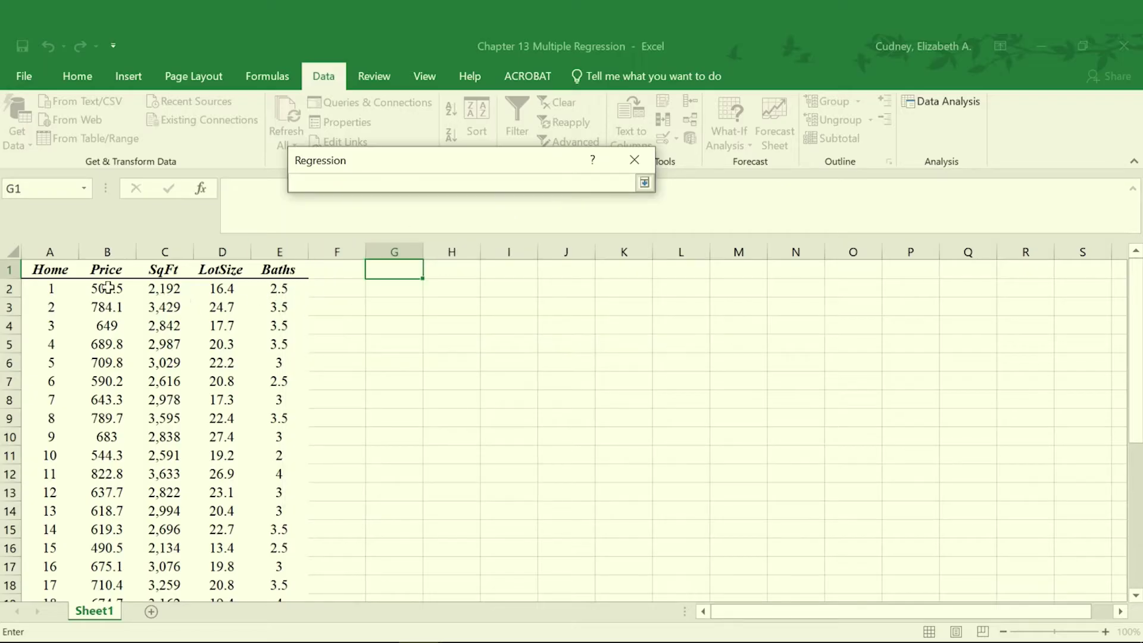
Set Y to Price ($B$1:$B$31) and X to SqFt, LotSize, Baths ($C$1:$E$31), with labels on
drag(105, 266, 97, 560)
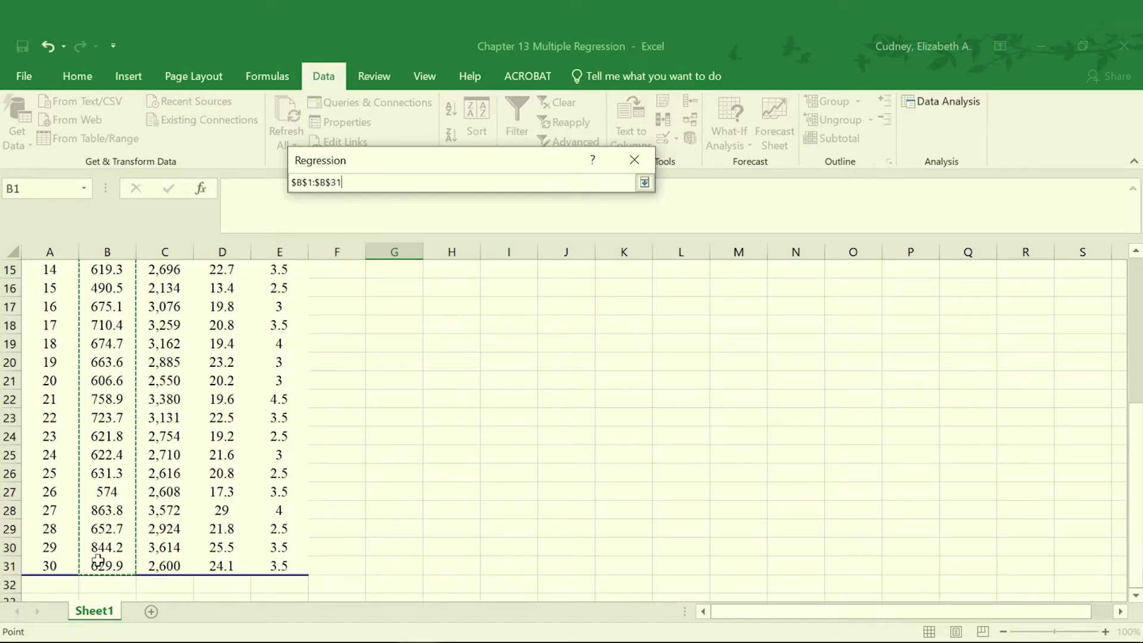
click(644, 184)
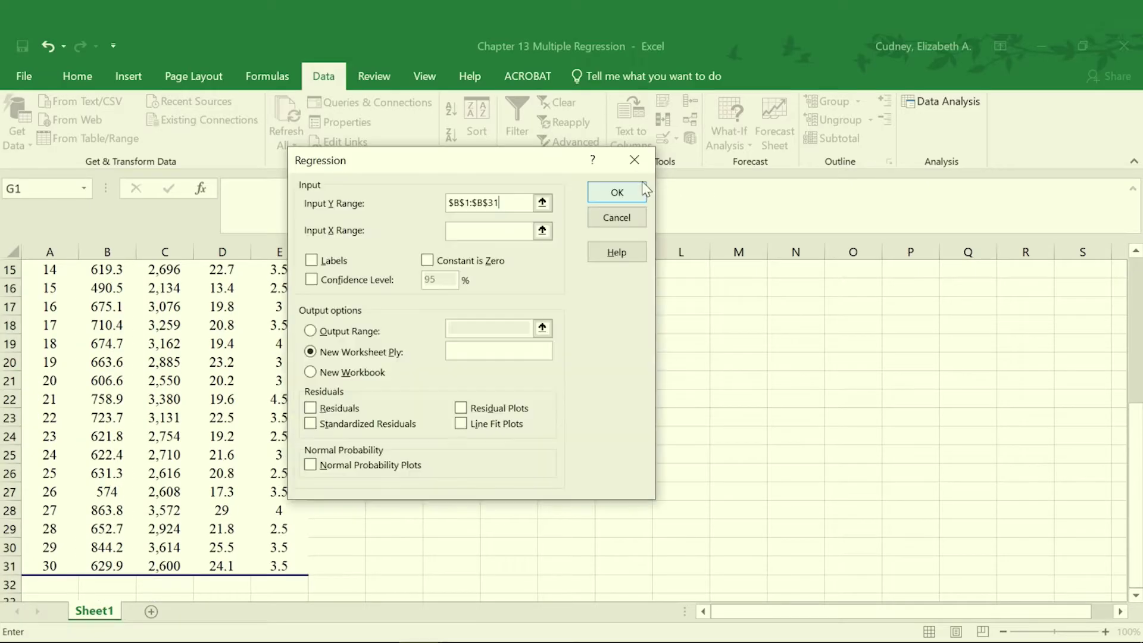
click(543, 232)
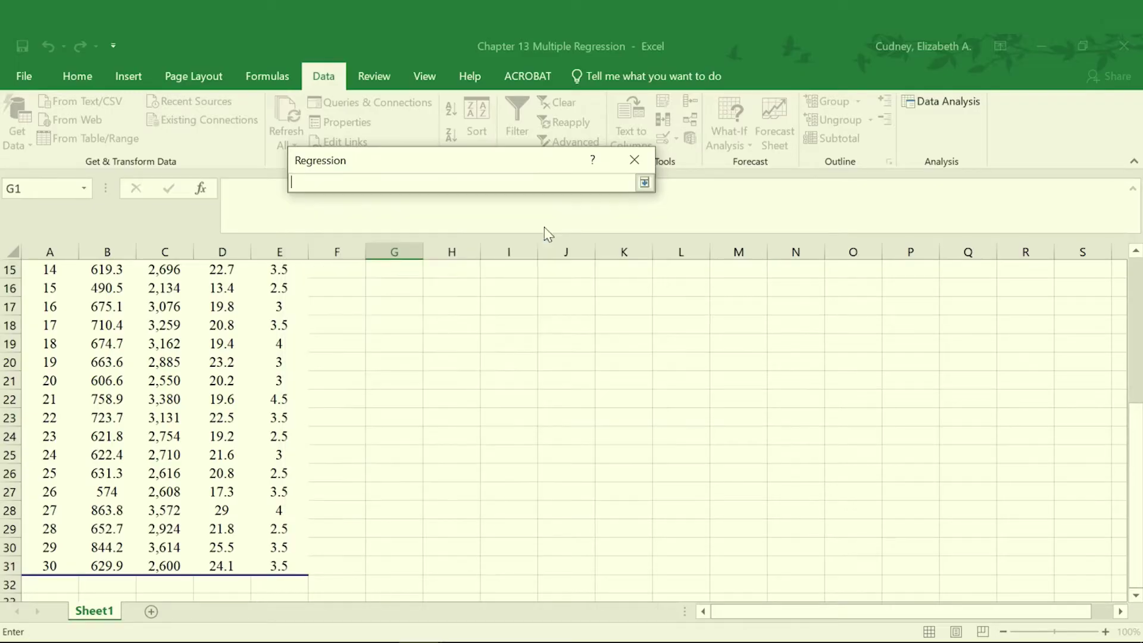
scroll(370, 349, up, 5)
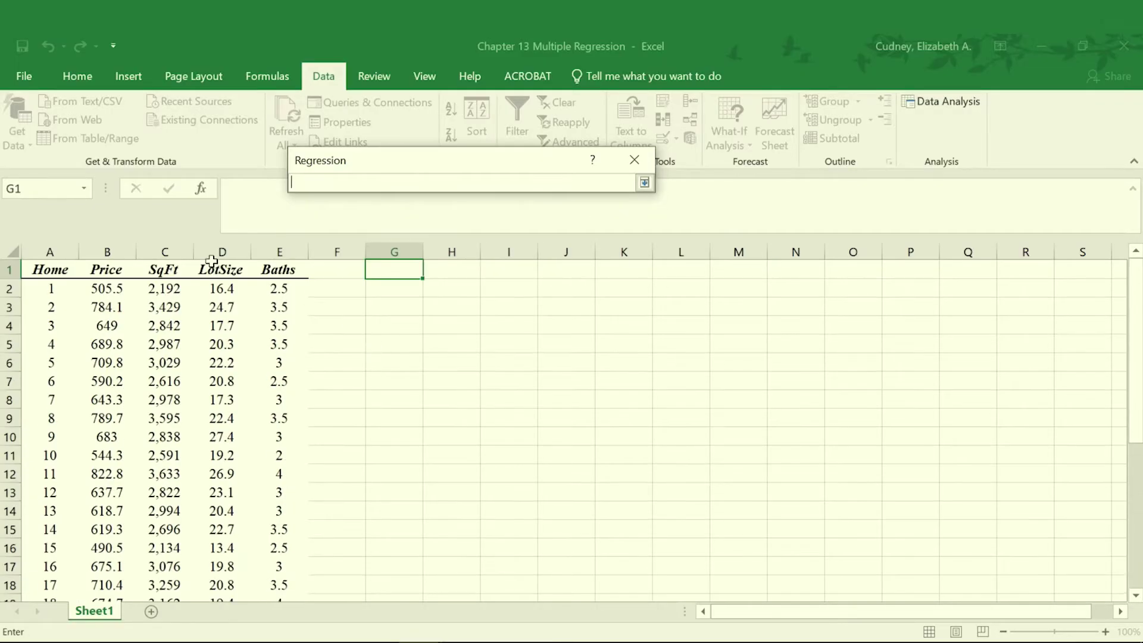
drag(170, 269, 292, 563)
click(644, 183)
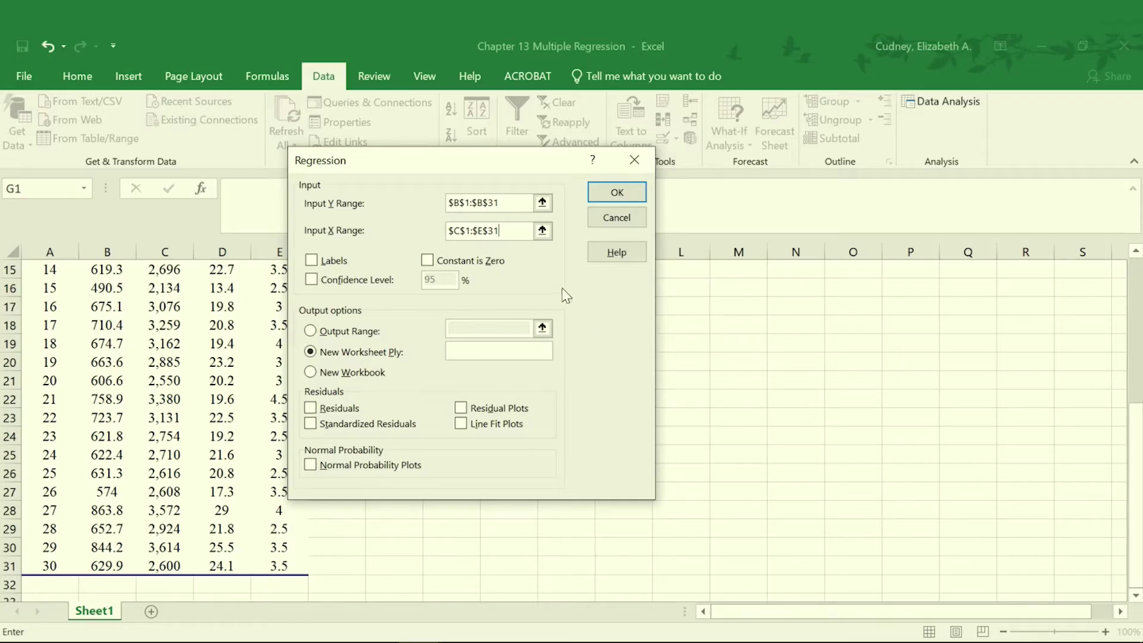
click(312, 262)
Direct the regression output to cell G1 on this sheet and run it
click(311, 331)
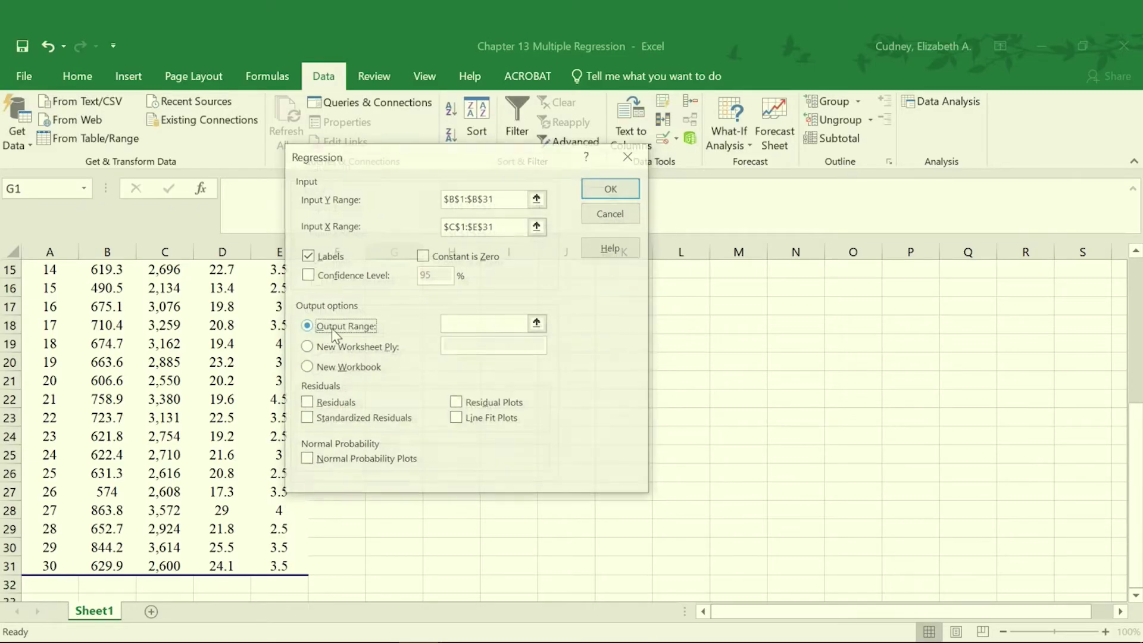
click(538, 324)
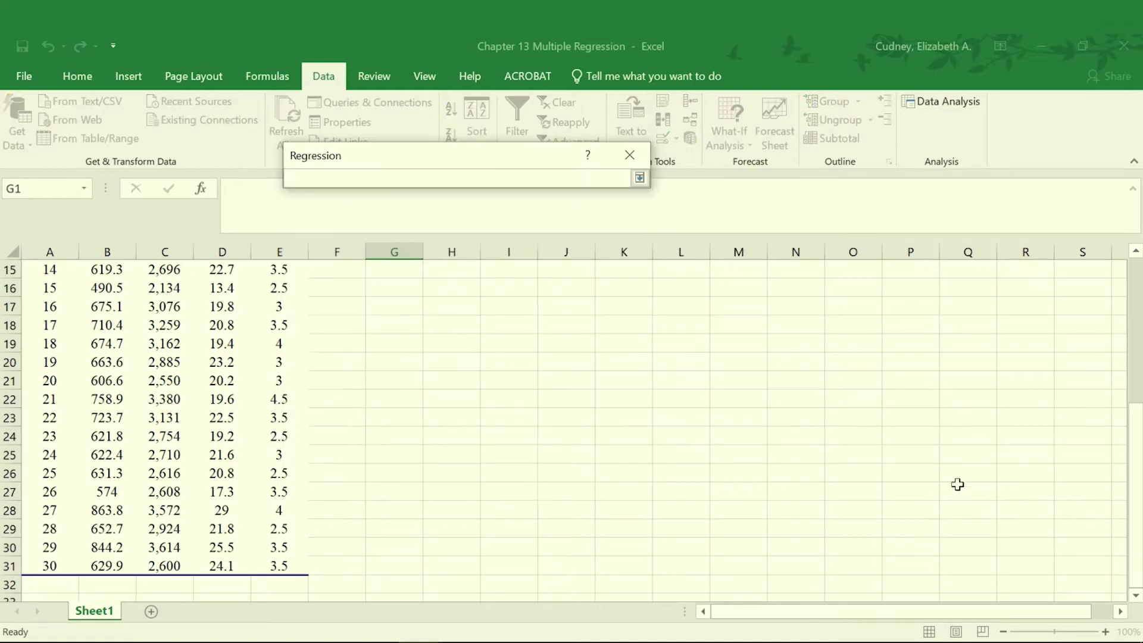
drag(1132, 487, 1132, 340)
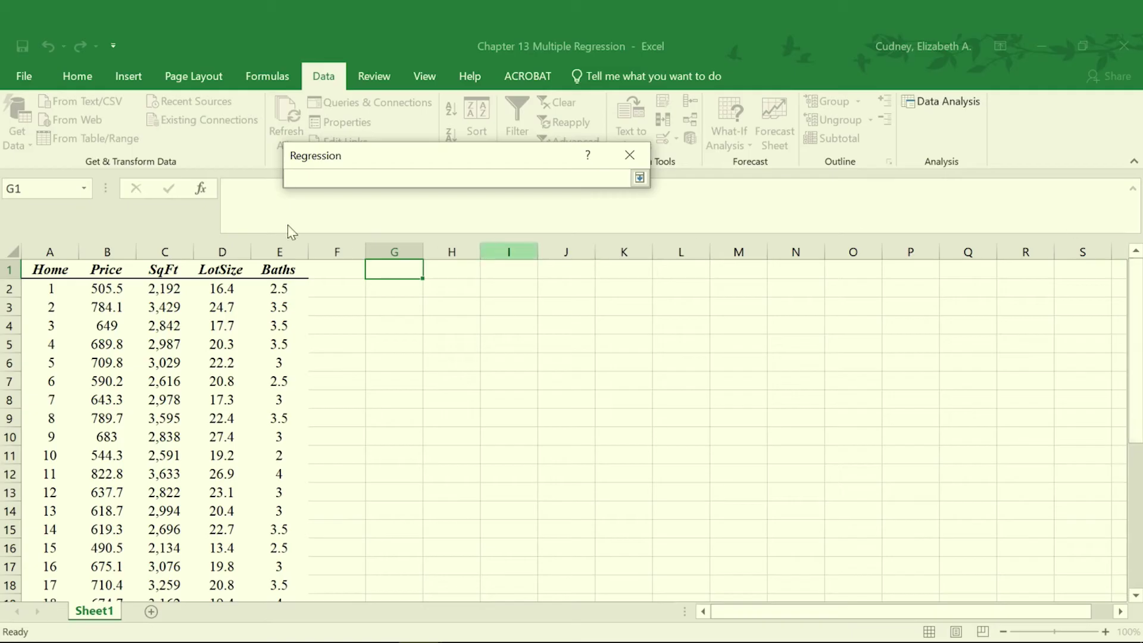
click(390, 265)
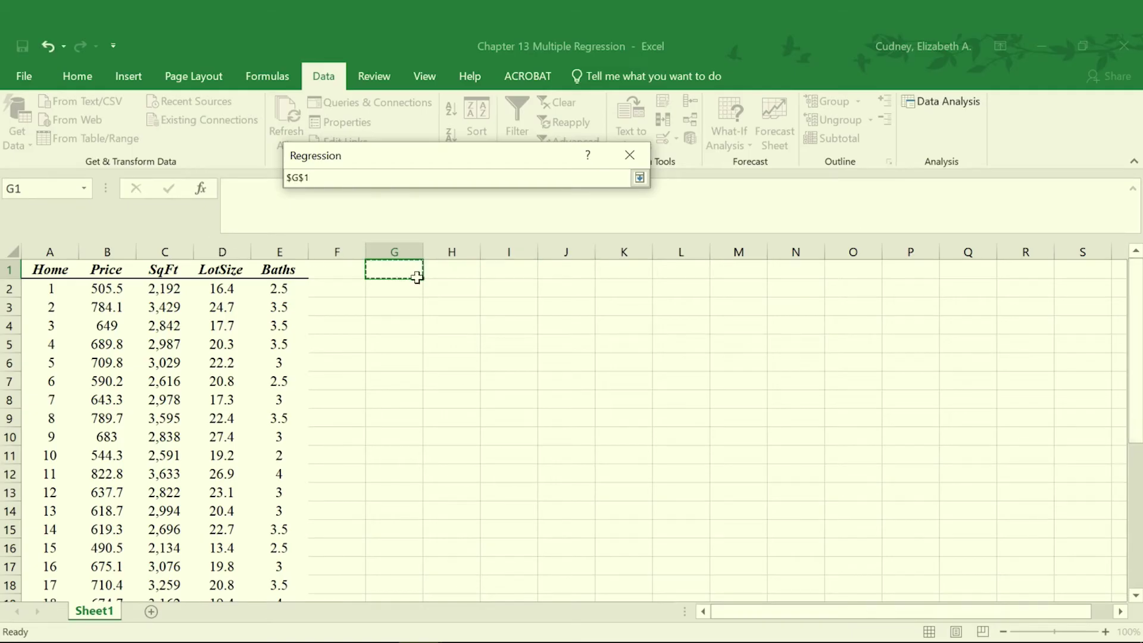
click(639, 177)
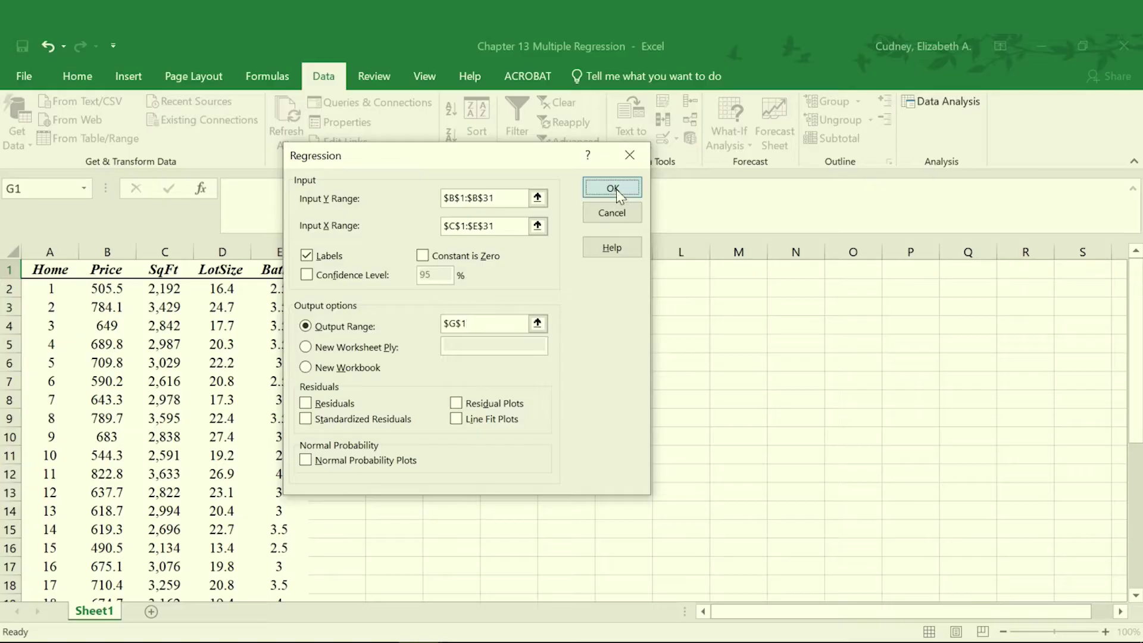
click(613, 188)
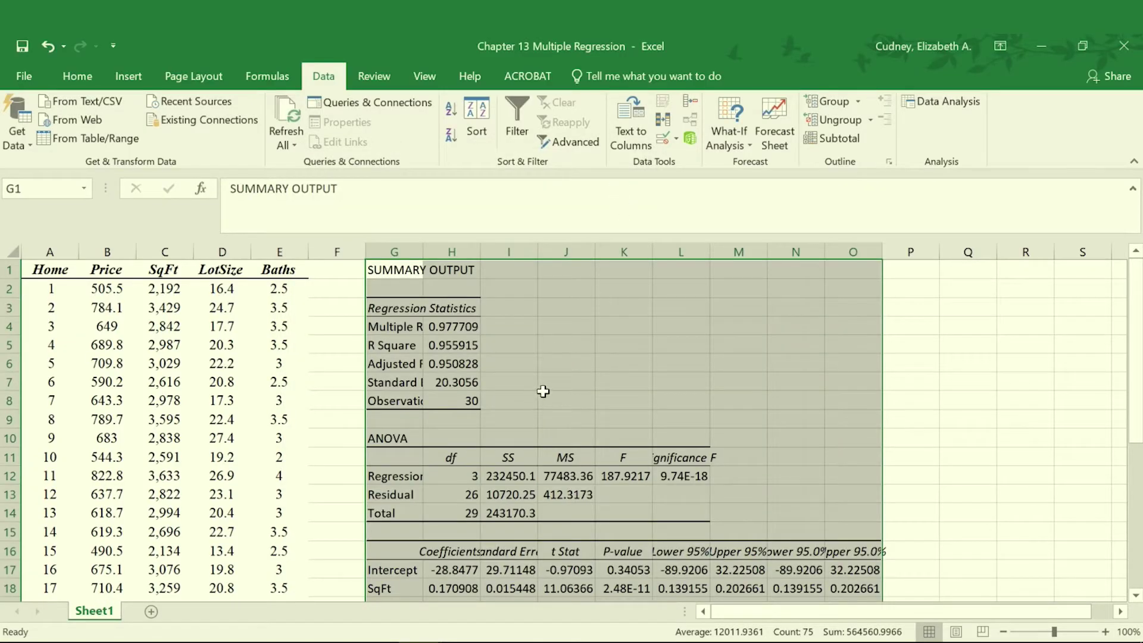
AutoFit columns G through O so values like Adjusted R Square 0.950827882 show fully
click(555, 364)
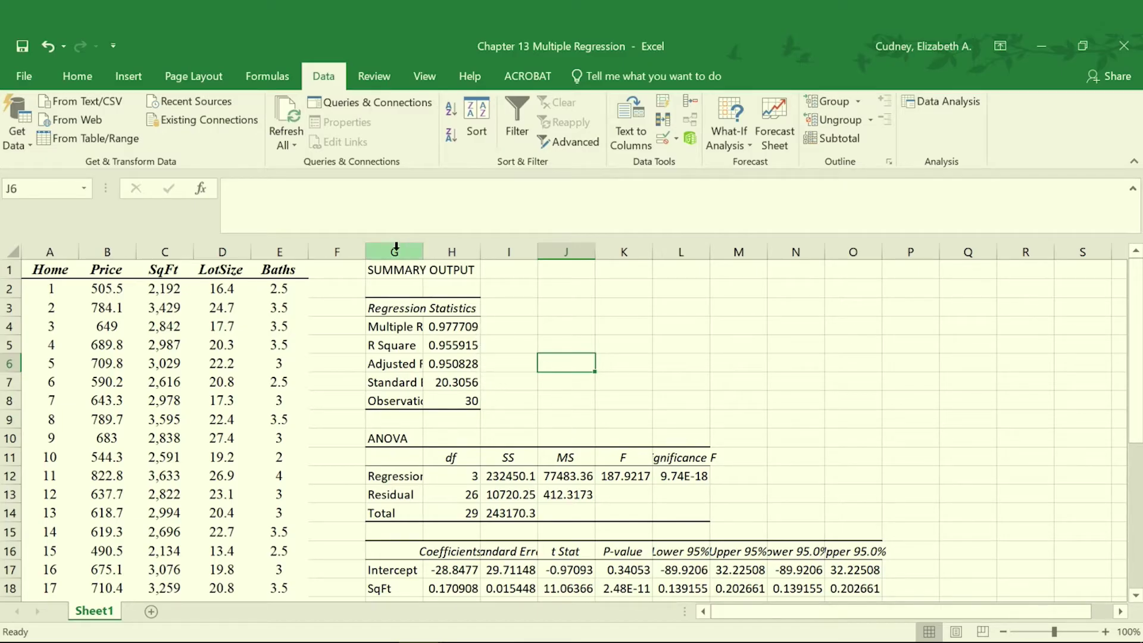
drag(396, 252, 862, 256)
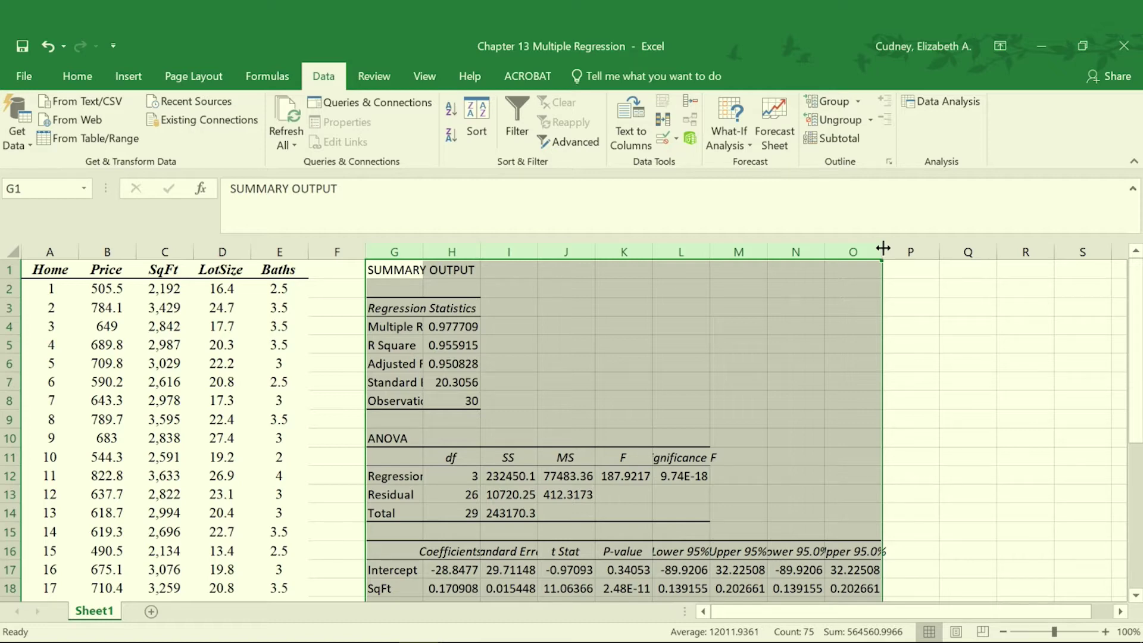
double_click(883, 247)
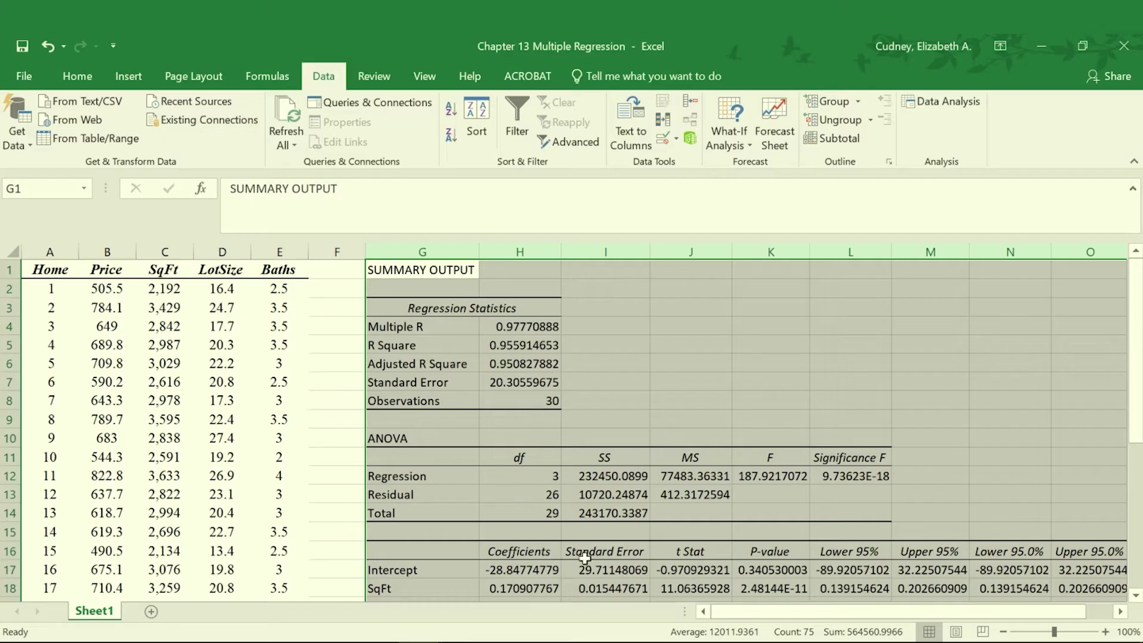
drag(755, 613, 780, 613)
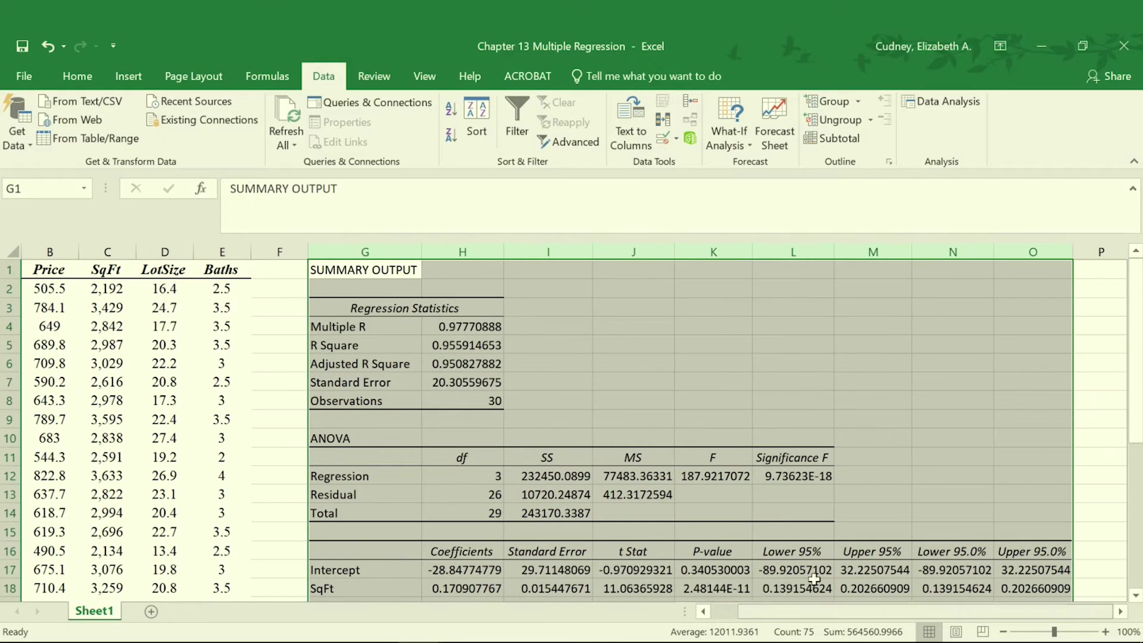
click(708, 417)
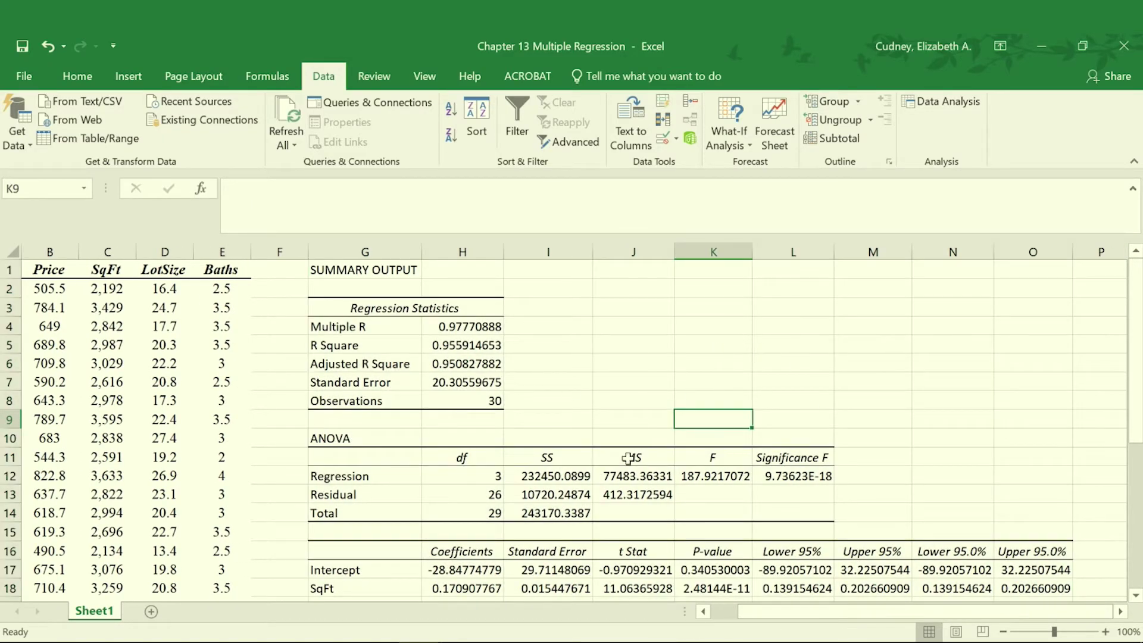
click(481, 347)
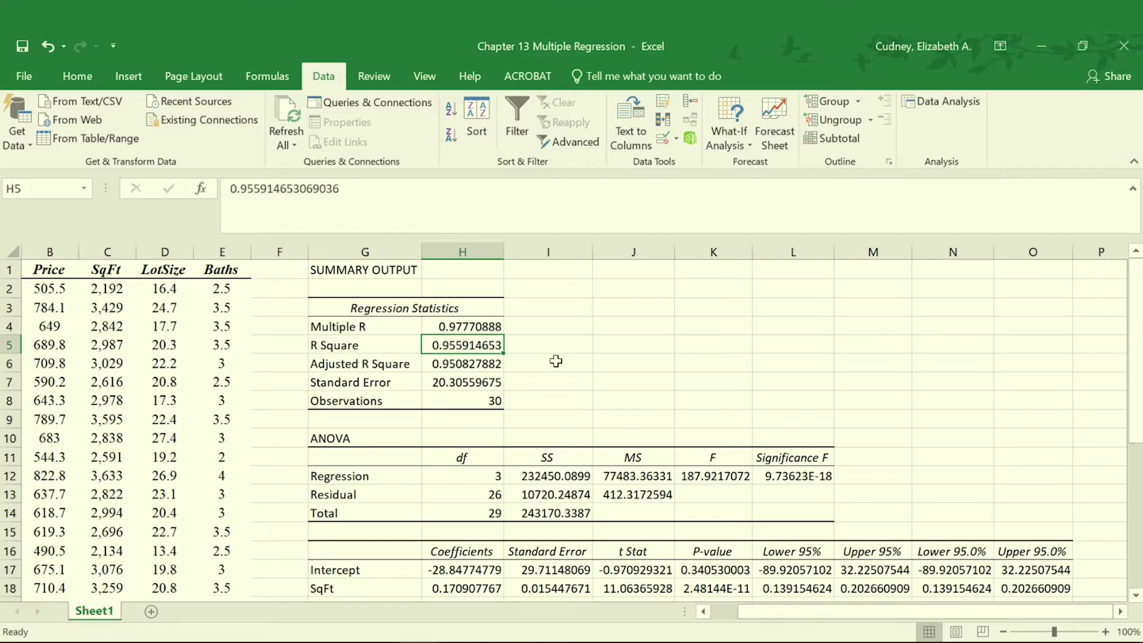
click(476, 365)
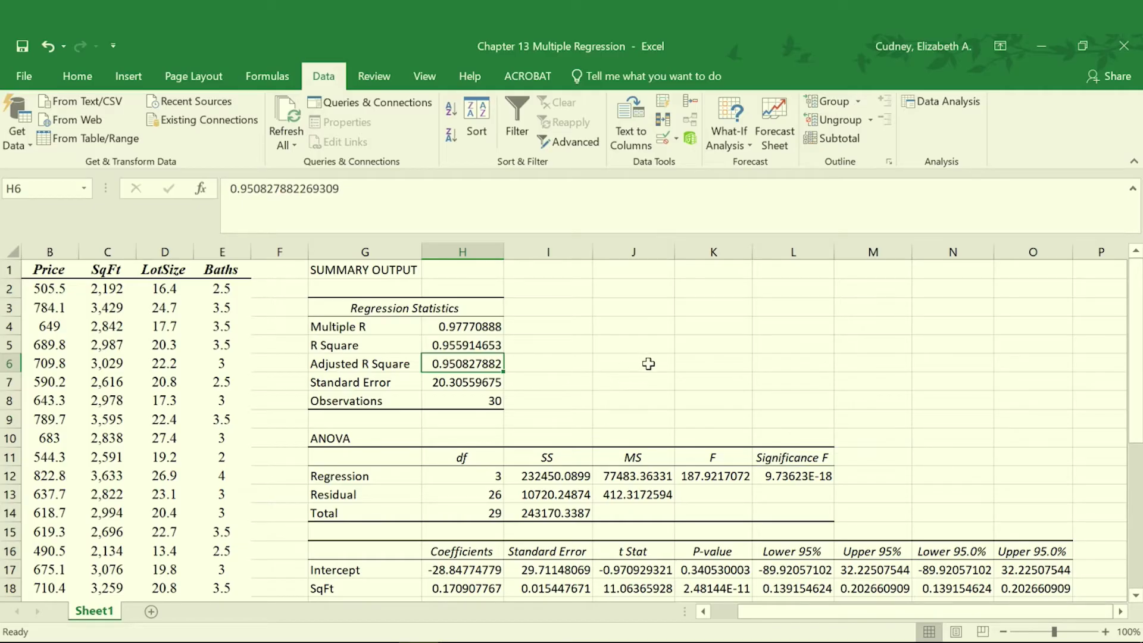
scroll(664, 369, down, 1)
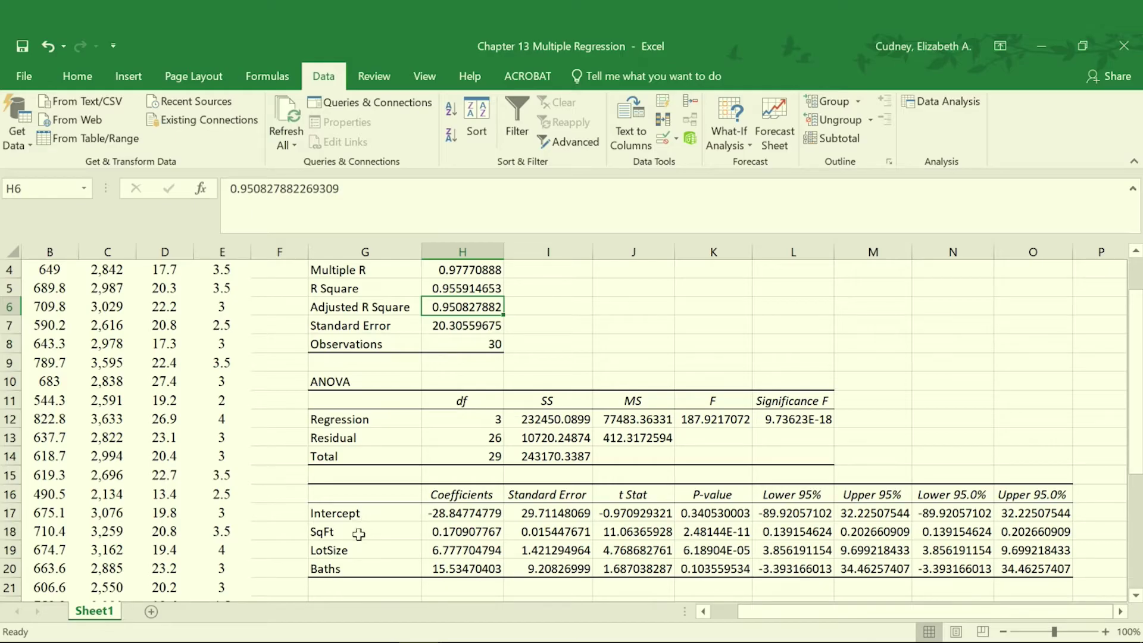
drag(361, 532, 362, 567)
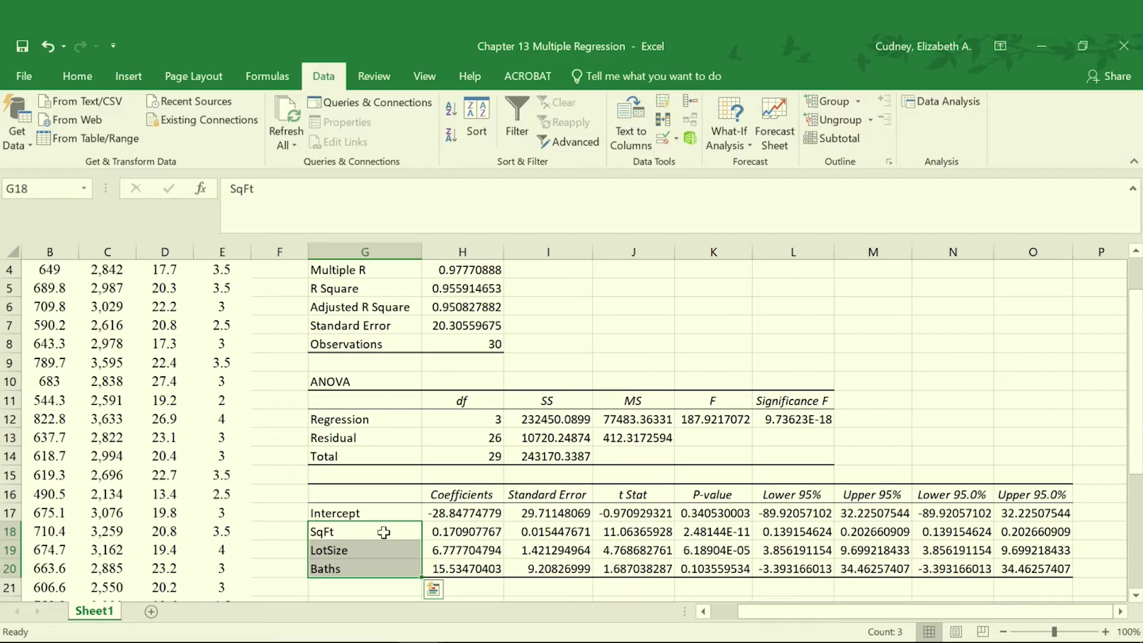
click(707, 528)
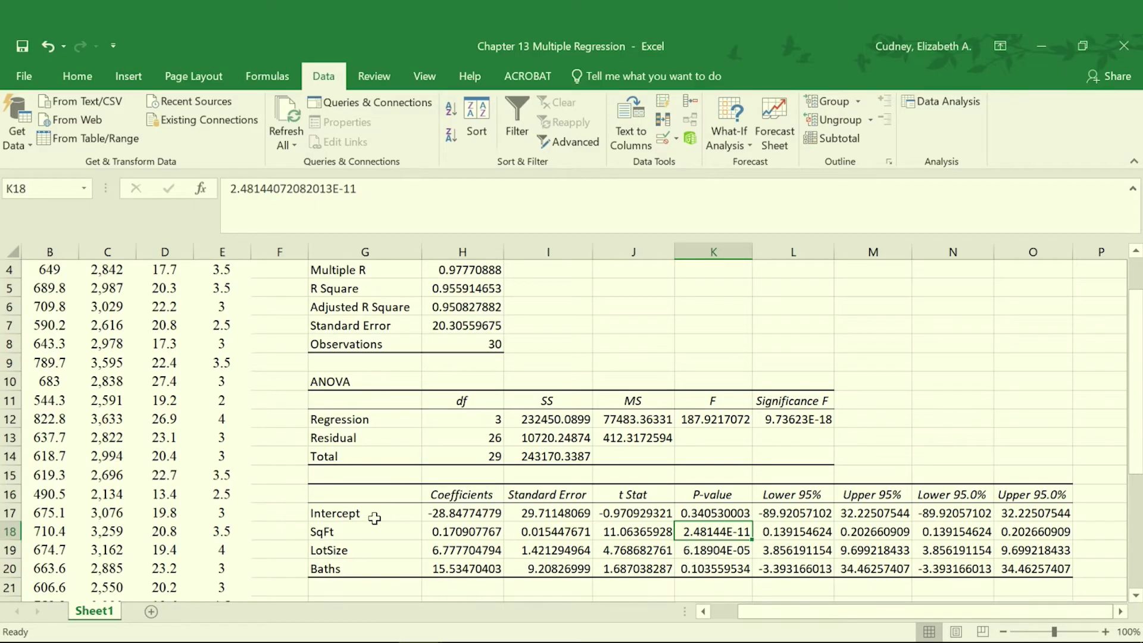
drag(360, 516, 1054, 515)
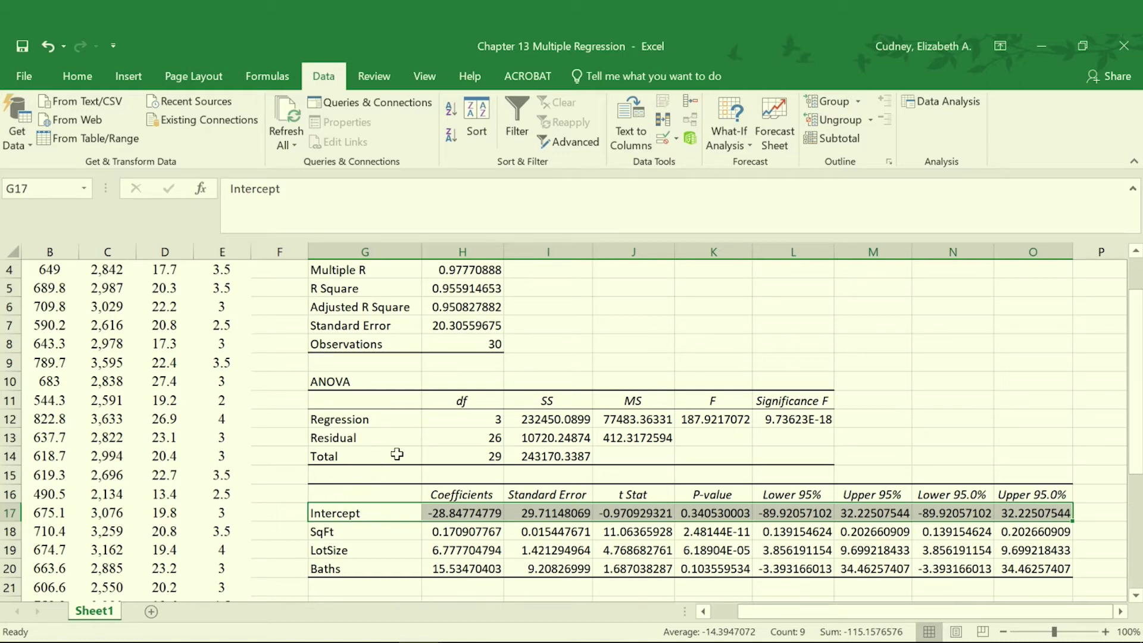
click(716, 534)
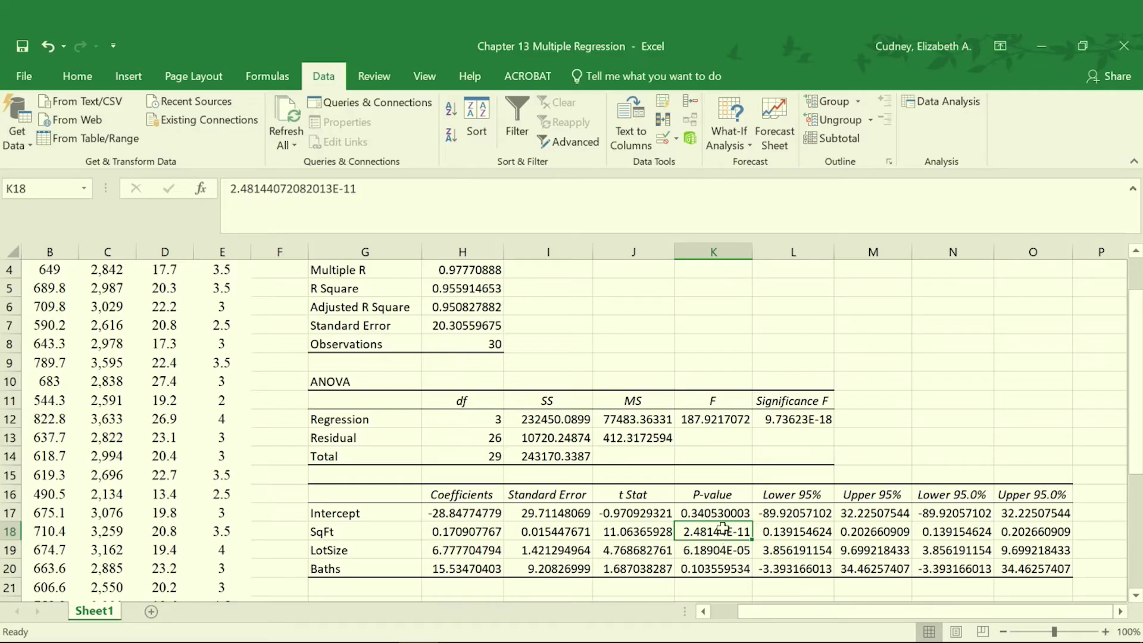
drag(723, 528, 727, 563)
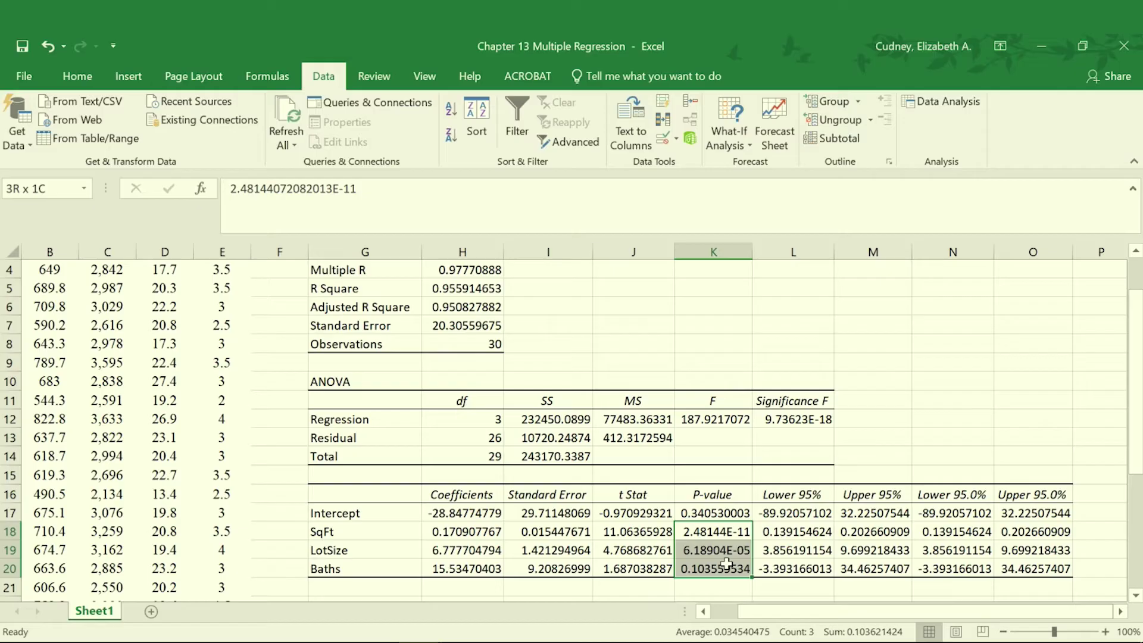
drag(727, 563, 728, 563)
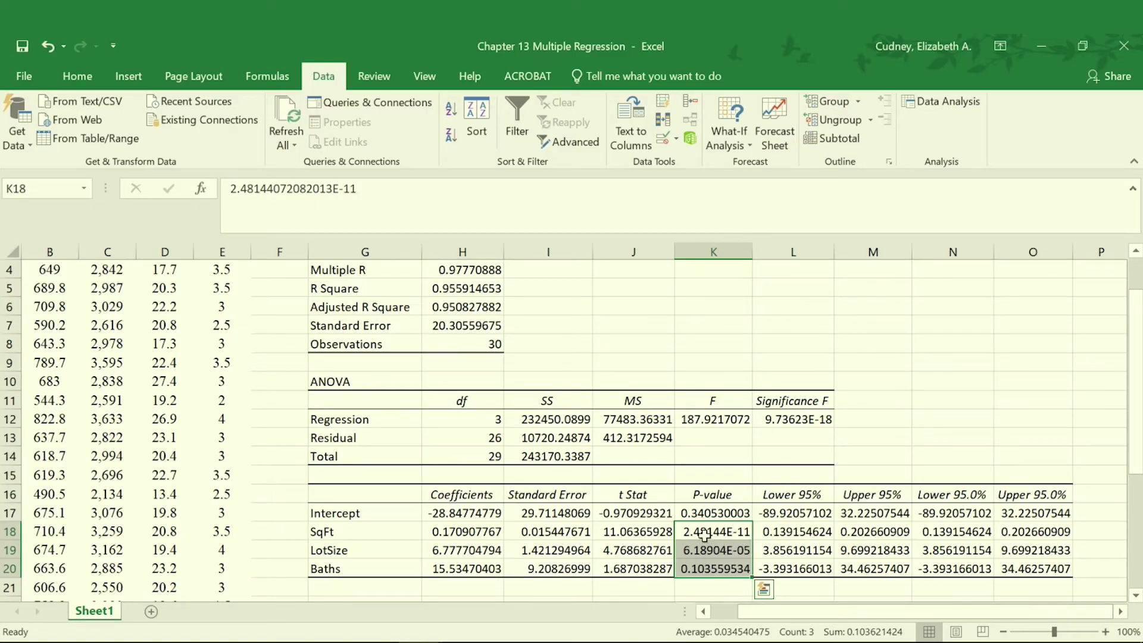
drag(704, 535, 705, 549)
click(722, 569)
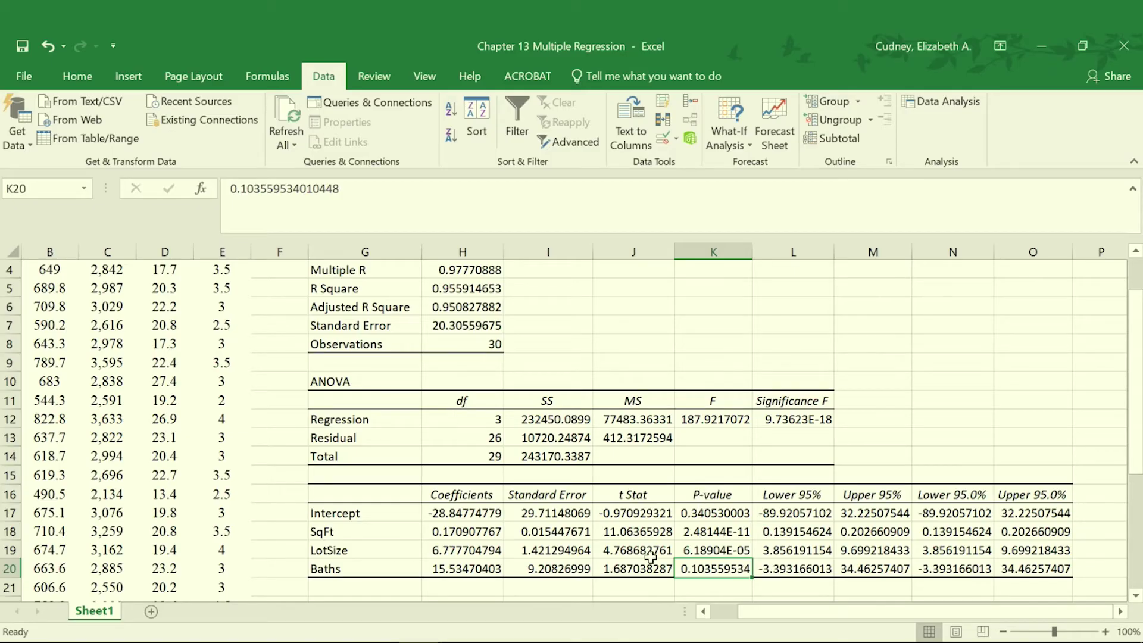
click(364, 565)
drag(451, 573, 1031, 572)
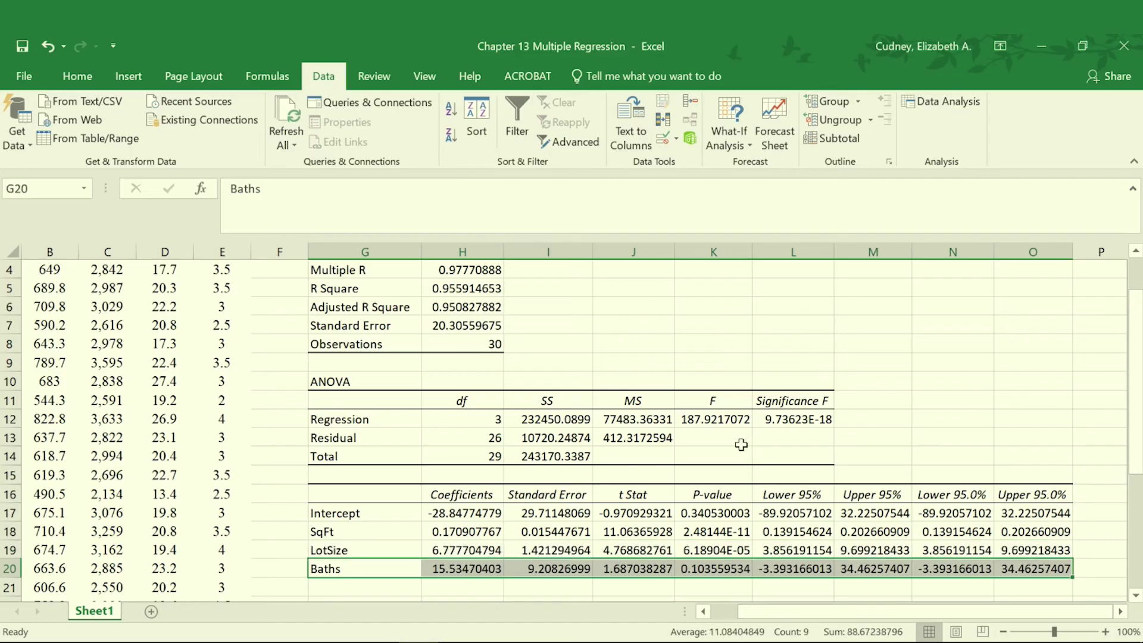
scroll(721, 452, up, 1)
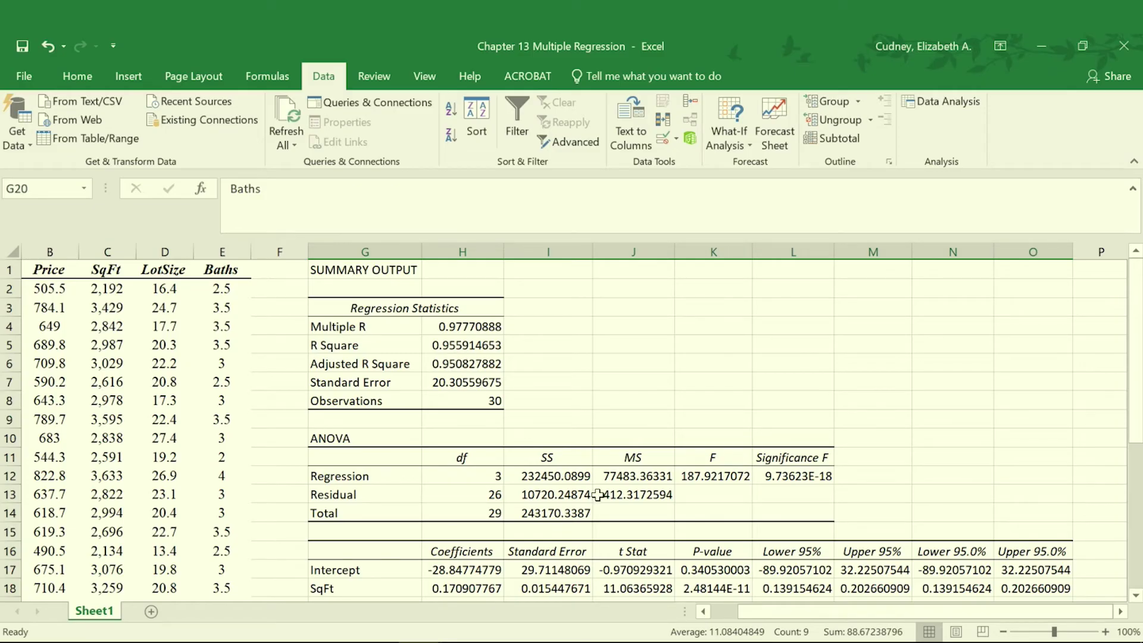
drag(751, 613, 713, 618)
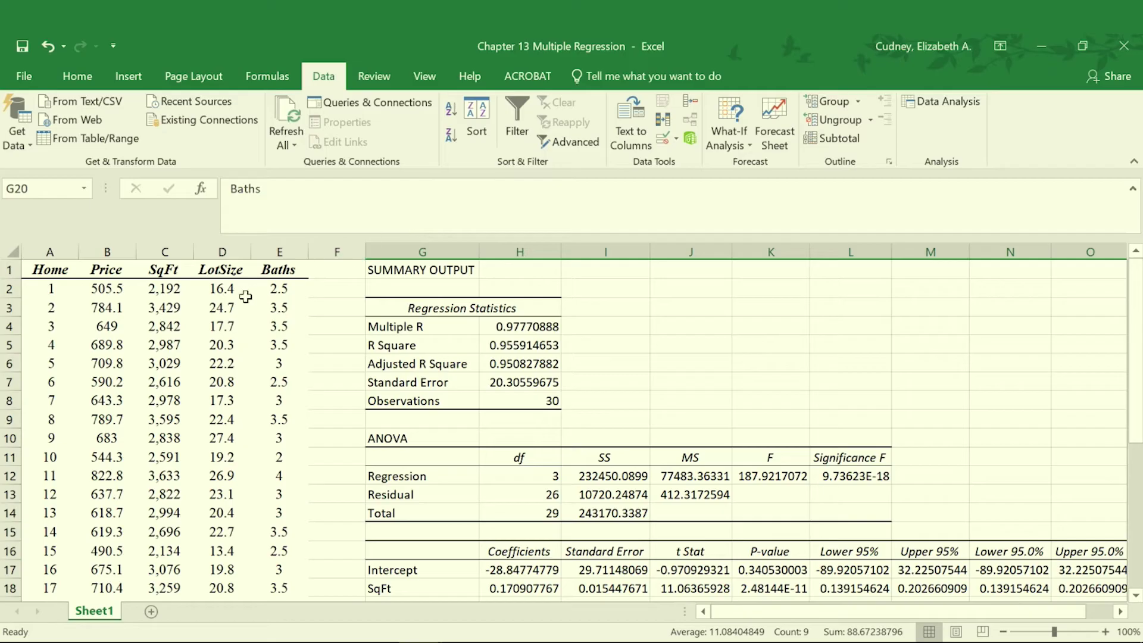
Reopen Regression and change the X range to $C$1:$D$31, dropping Baths
click(110, 291)
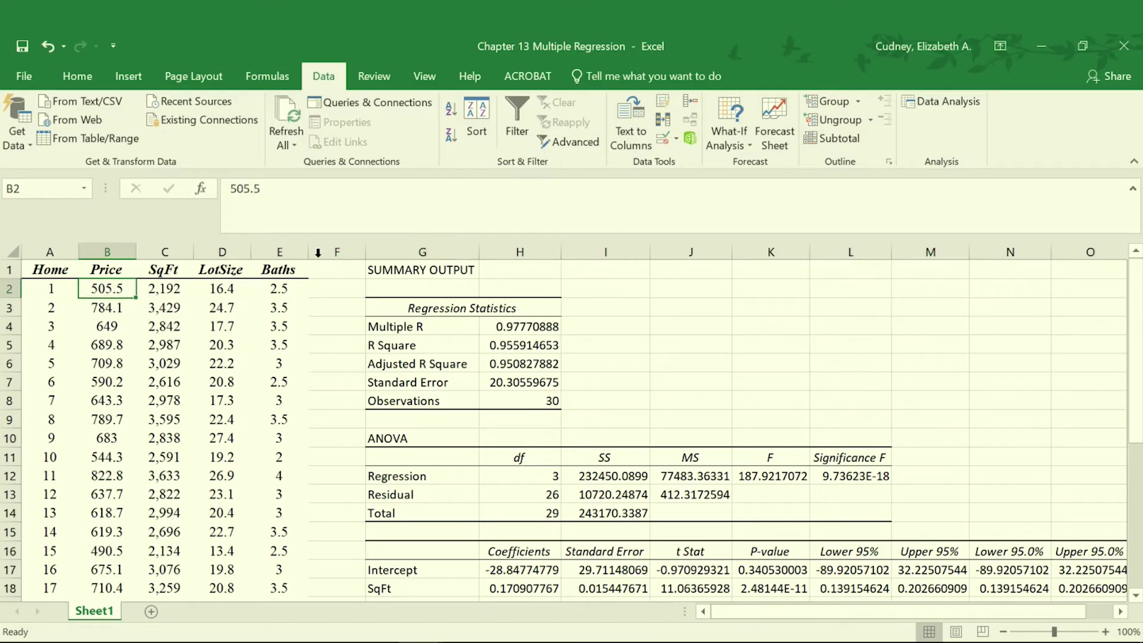
click(929, 108)
click(602, 273)
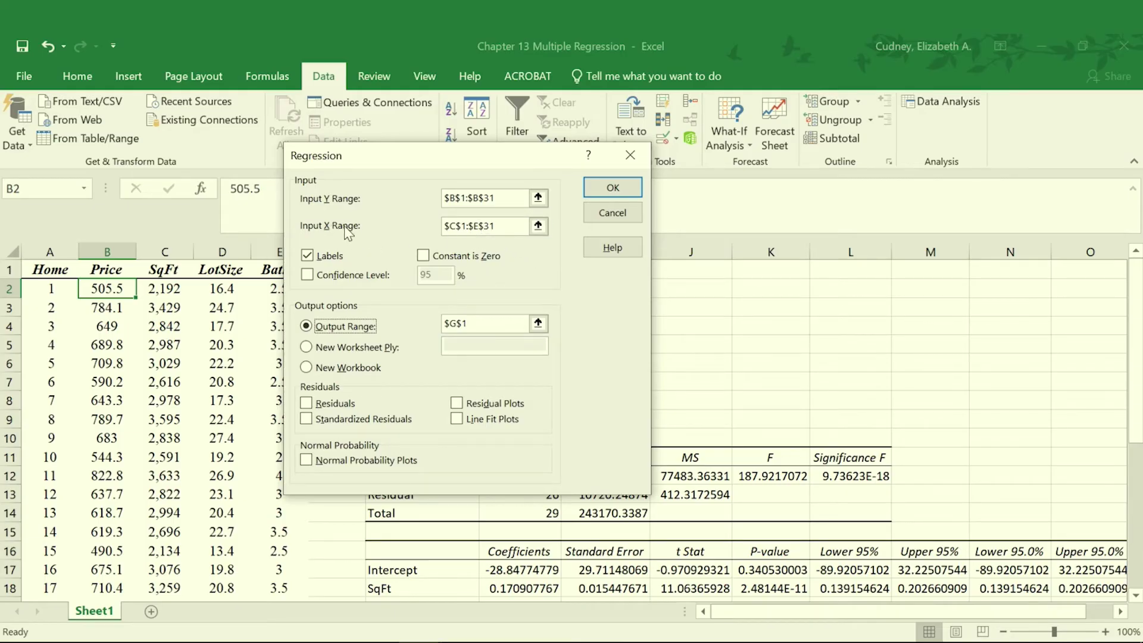
click(482, 227)
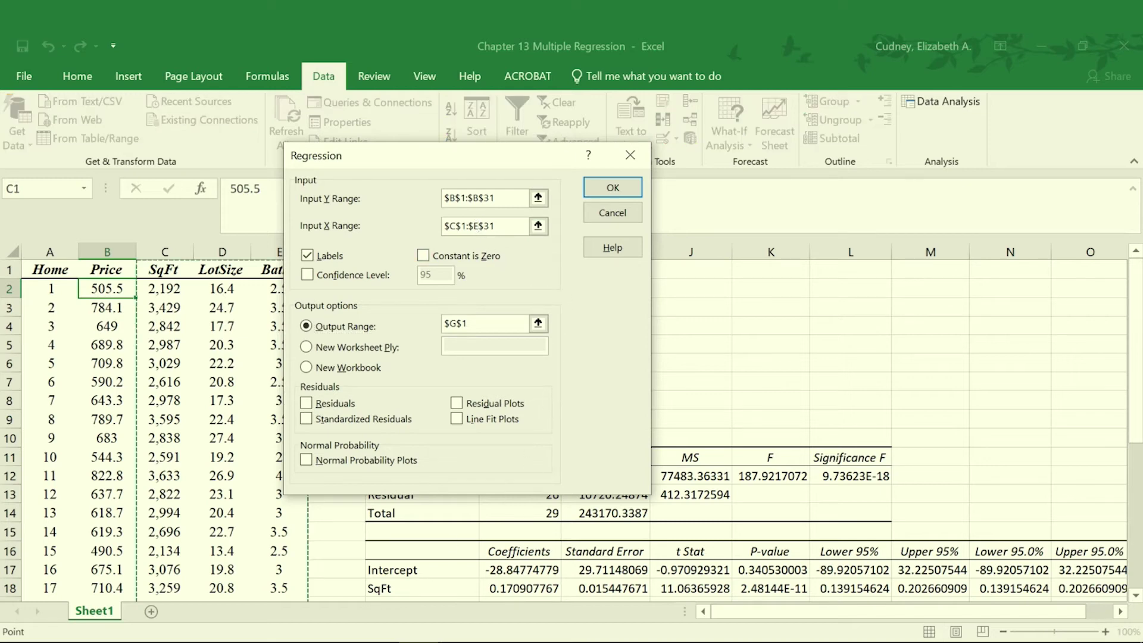
text(\)
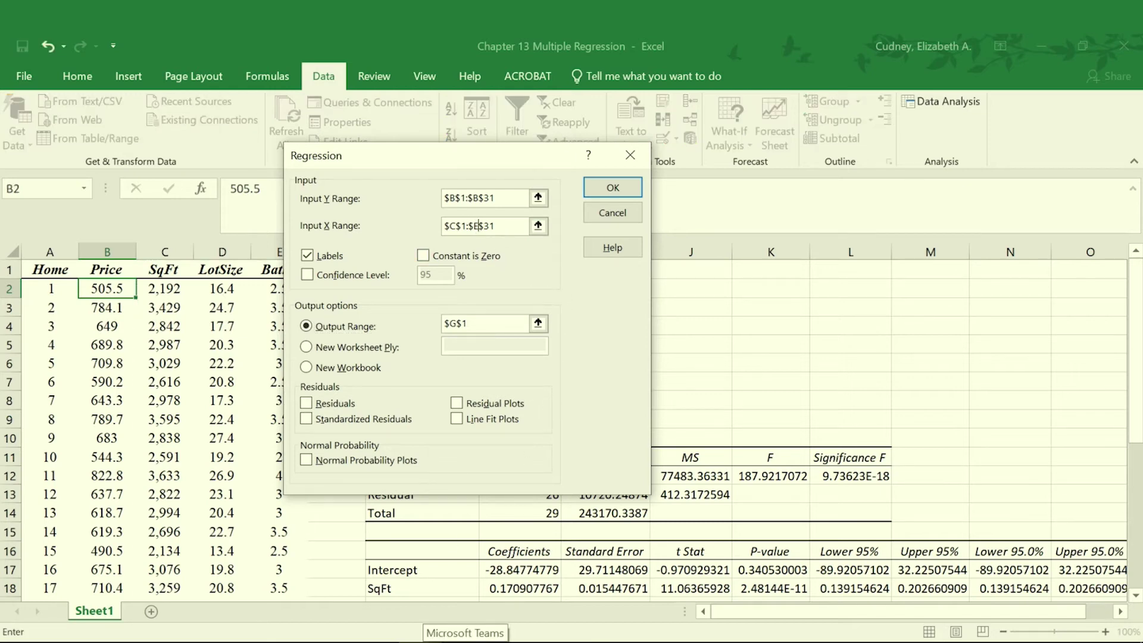
key(BackSpace)
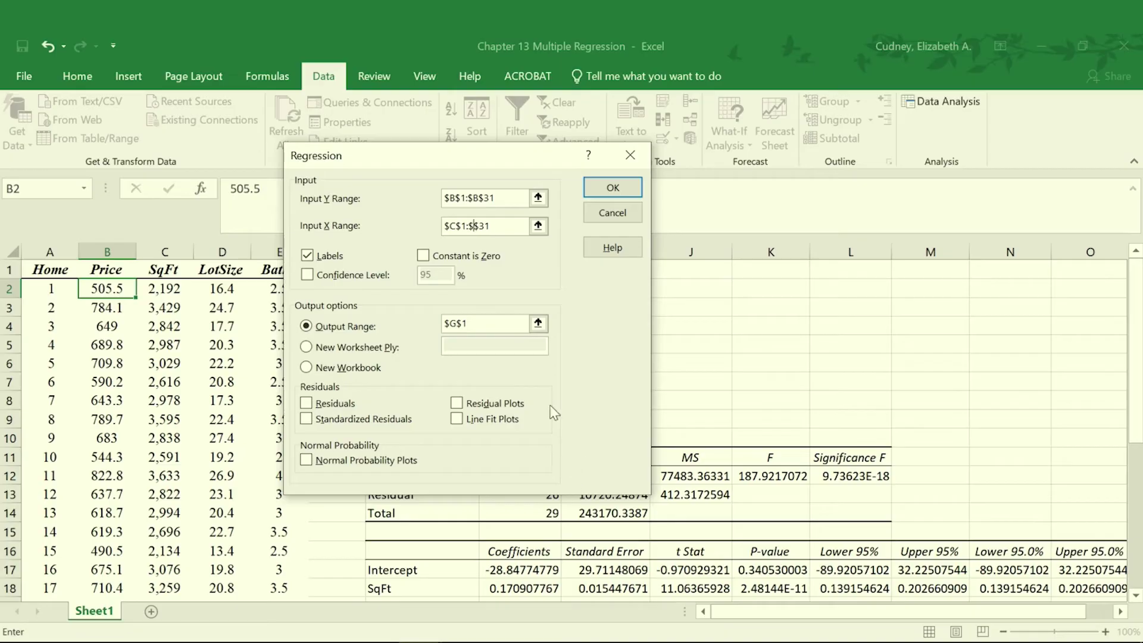
text(d)
Set the output range to Q1 and run the regression
click(538, 323)
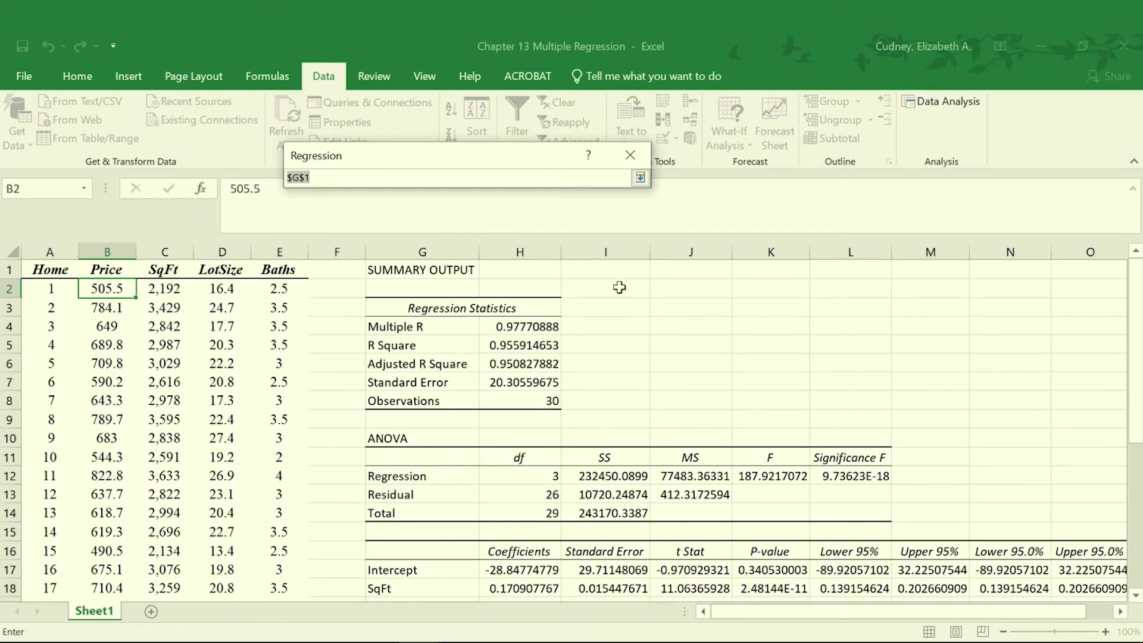
drag(817, 617, 945, 613)
click(1101, 272)
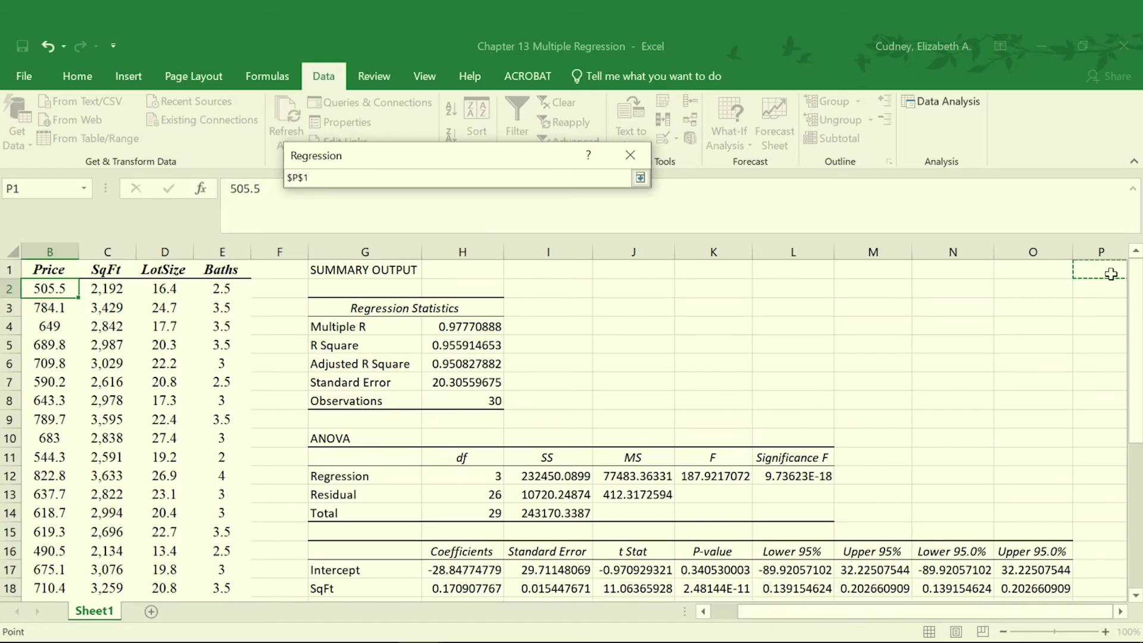
drag(1119, 299, 1054, 278)
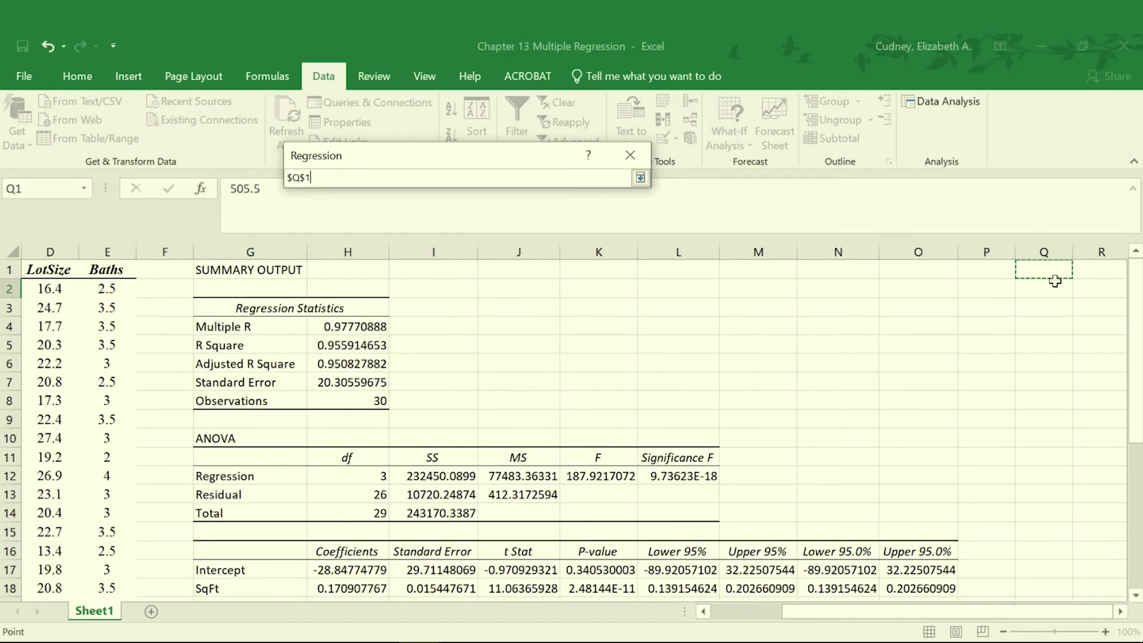
click(640, 177)
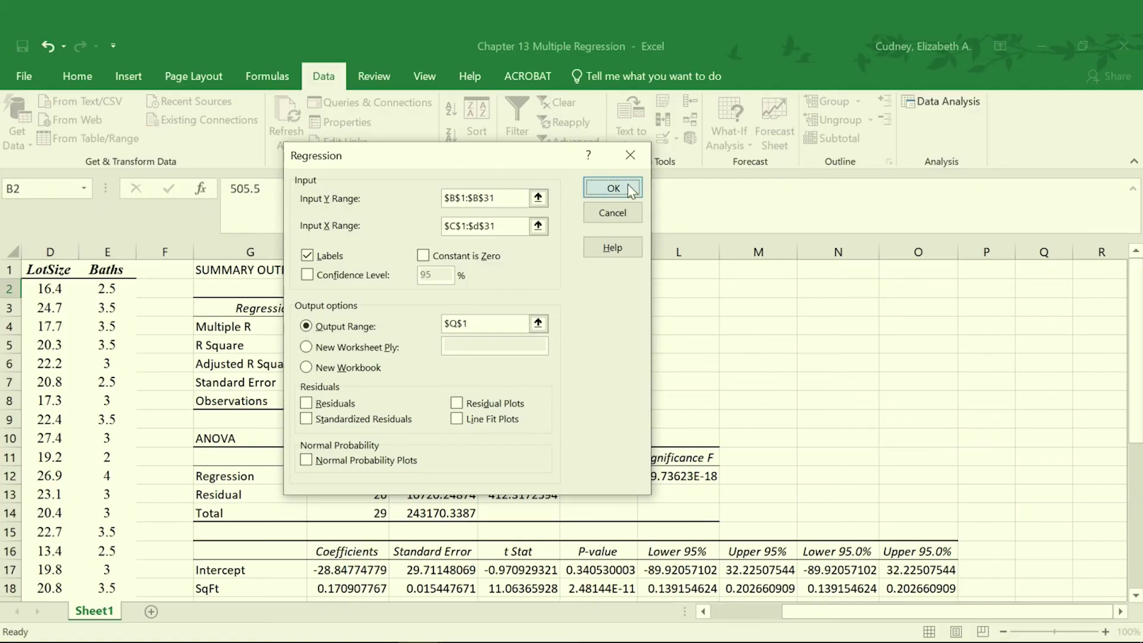
click(629, 187)
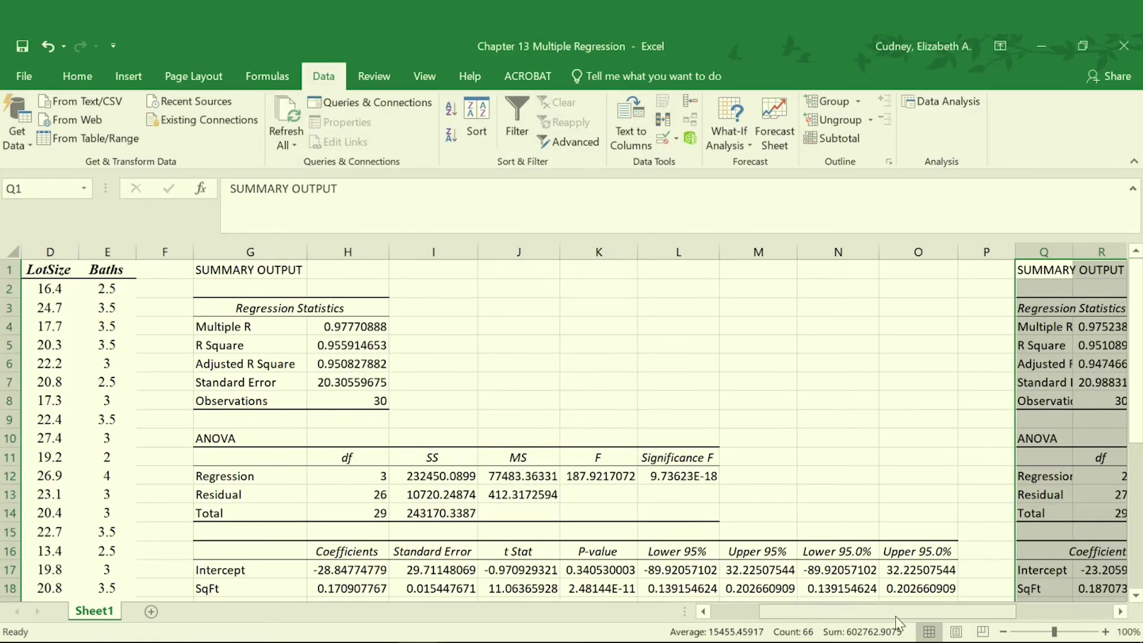
AutoFit and widen columns from Q, revealing R Square 0.951088837 and Adjusted R Square 0.947465788
drag(896, 614, 1035, 602)
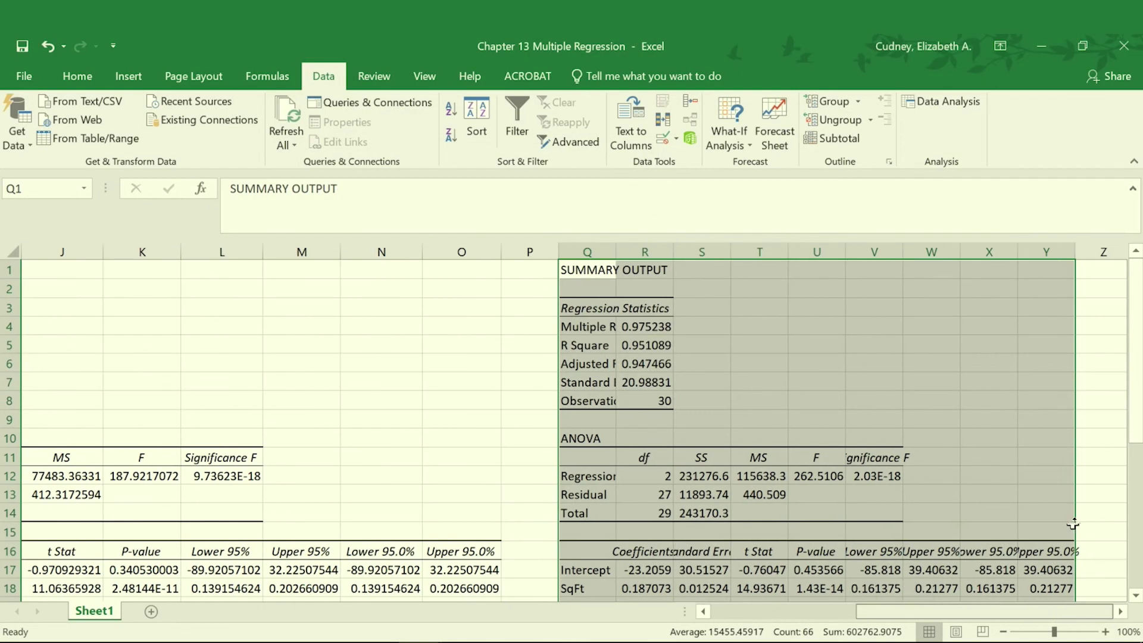
double_click(1075, 246)
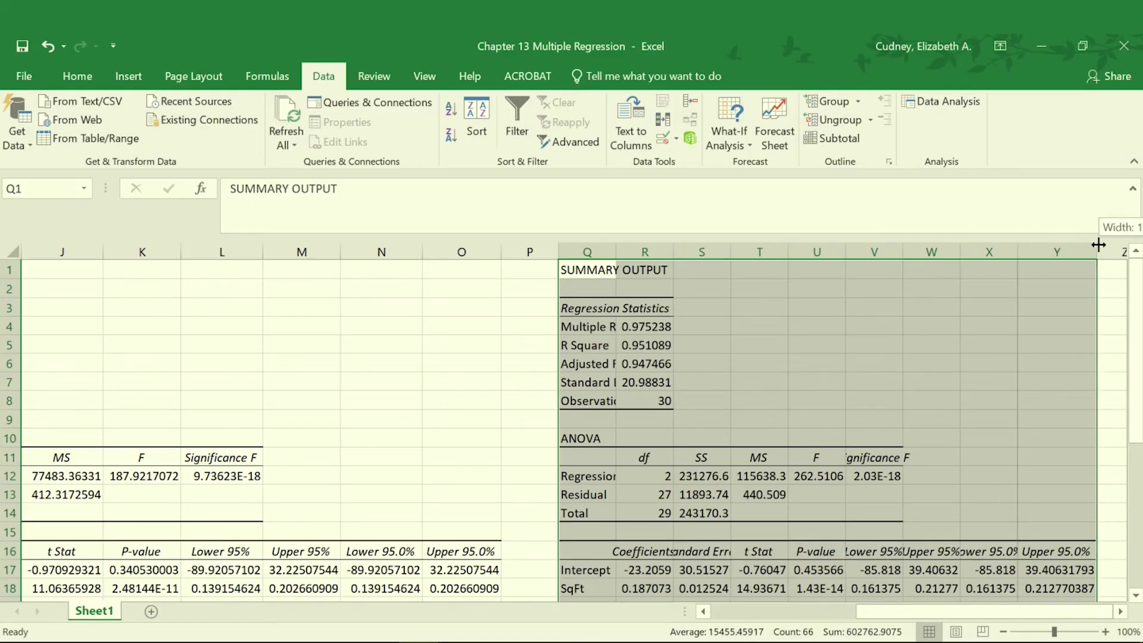
drag(617, 253, 619, 252)
double_click(674, 250)
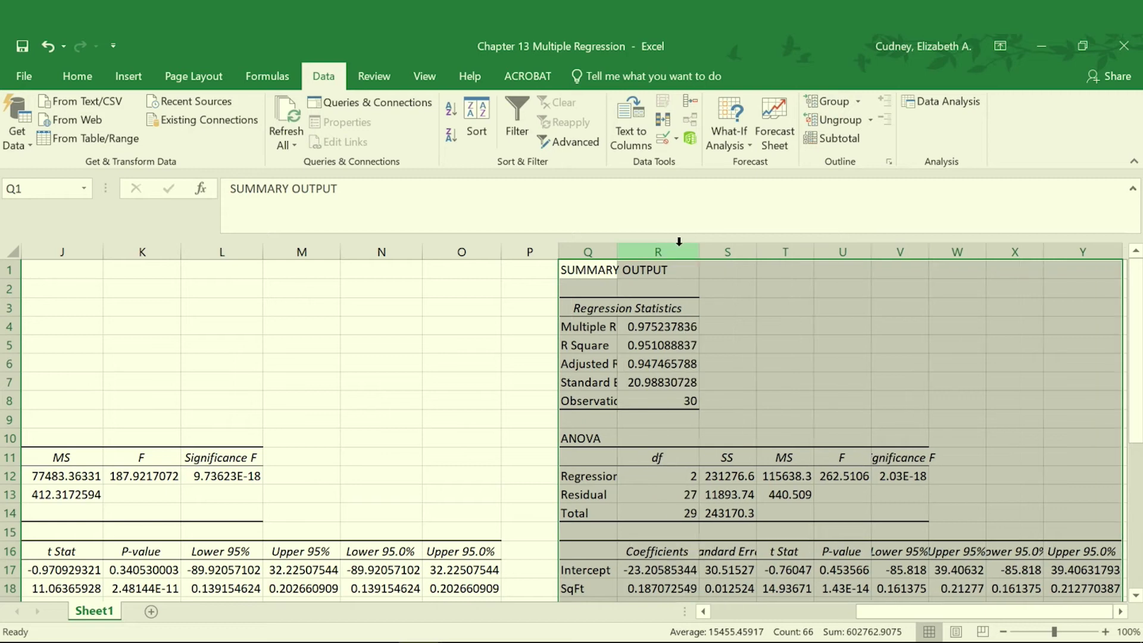
click(733, 364)
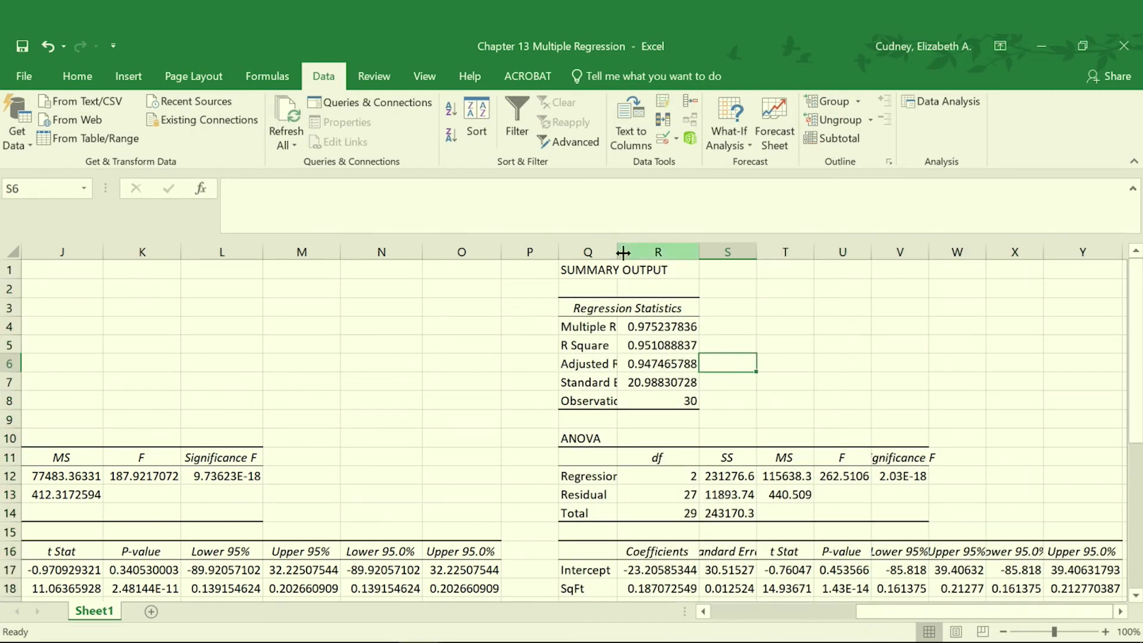
drag(618, 250, 642, 250)
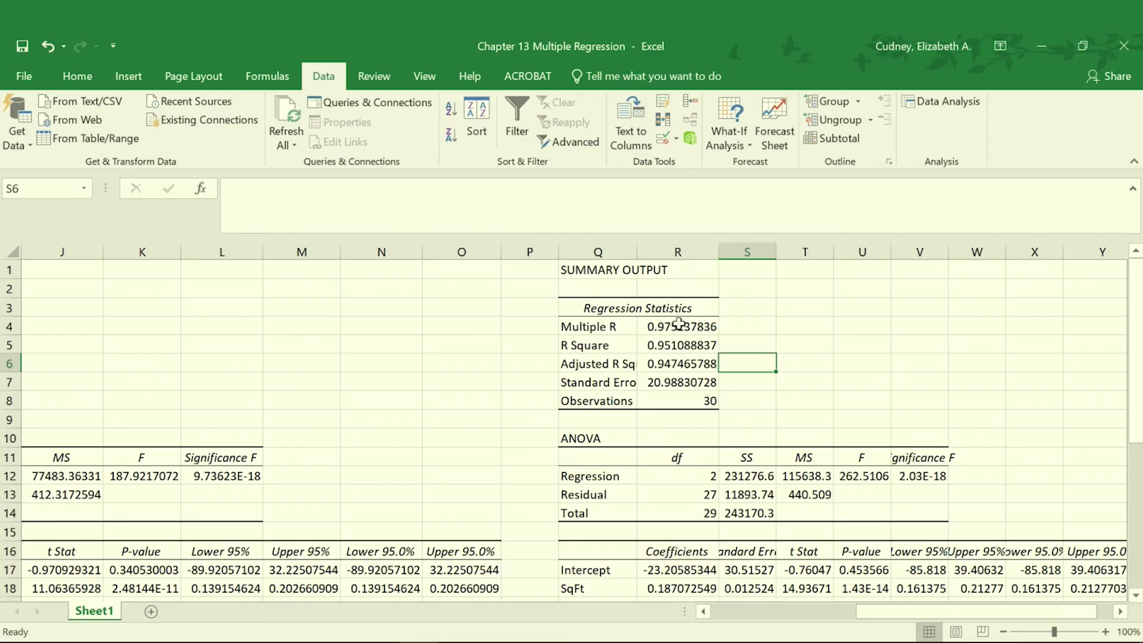
click(688, 347)
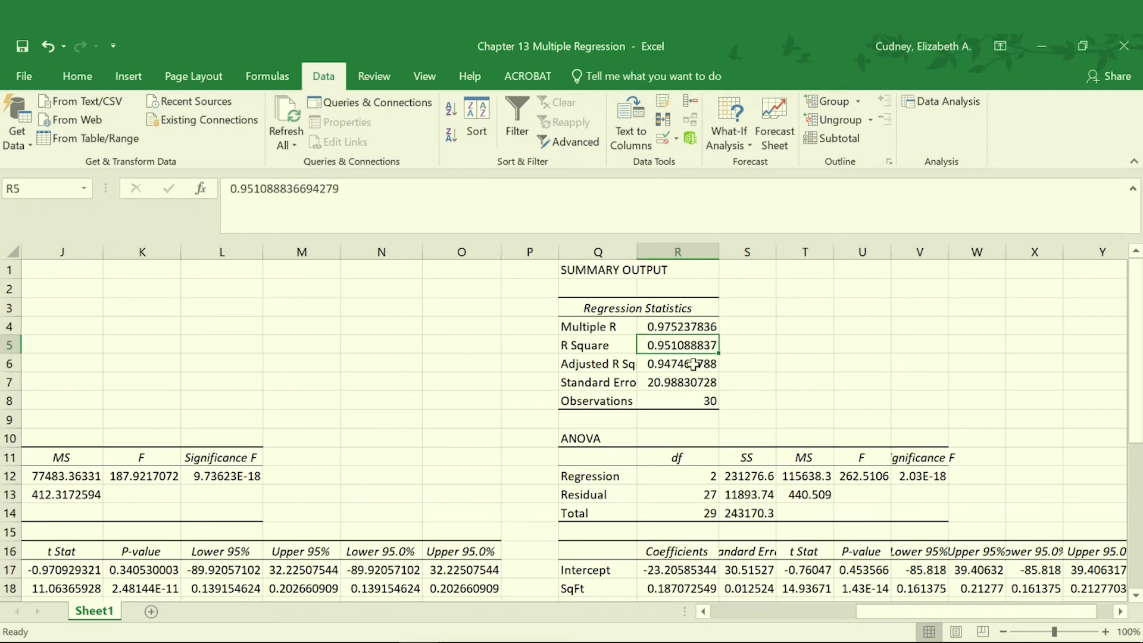
click(699, 365)
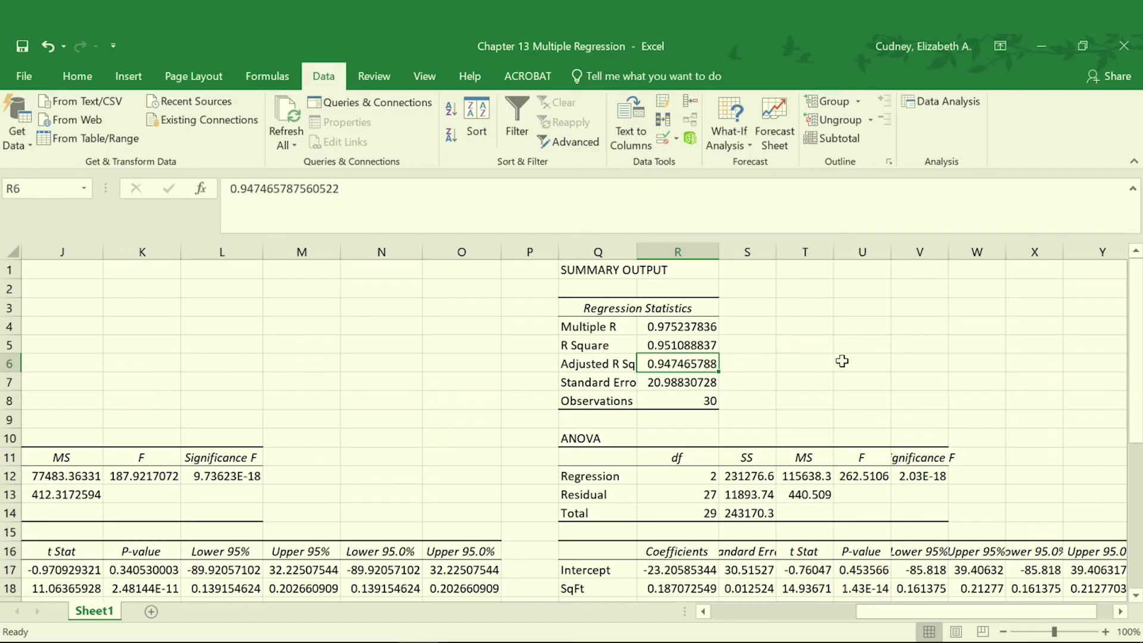
scroll(859, 351, down, 2)
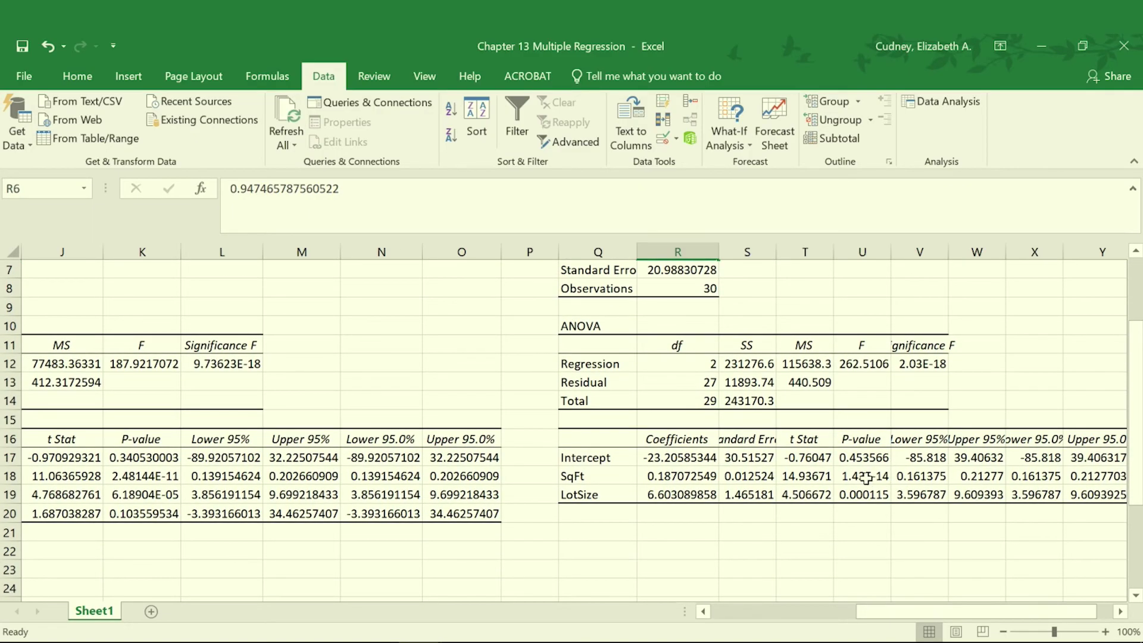
drag(866, 476, 866, 495)
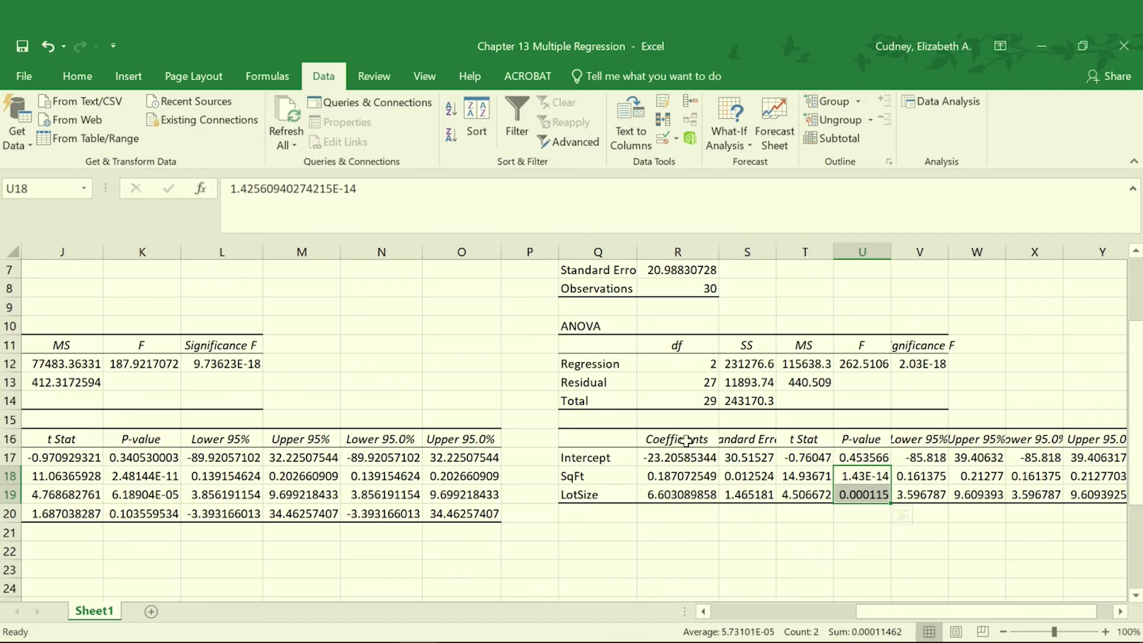
drag(683, 456, 692, 492)
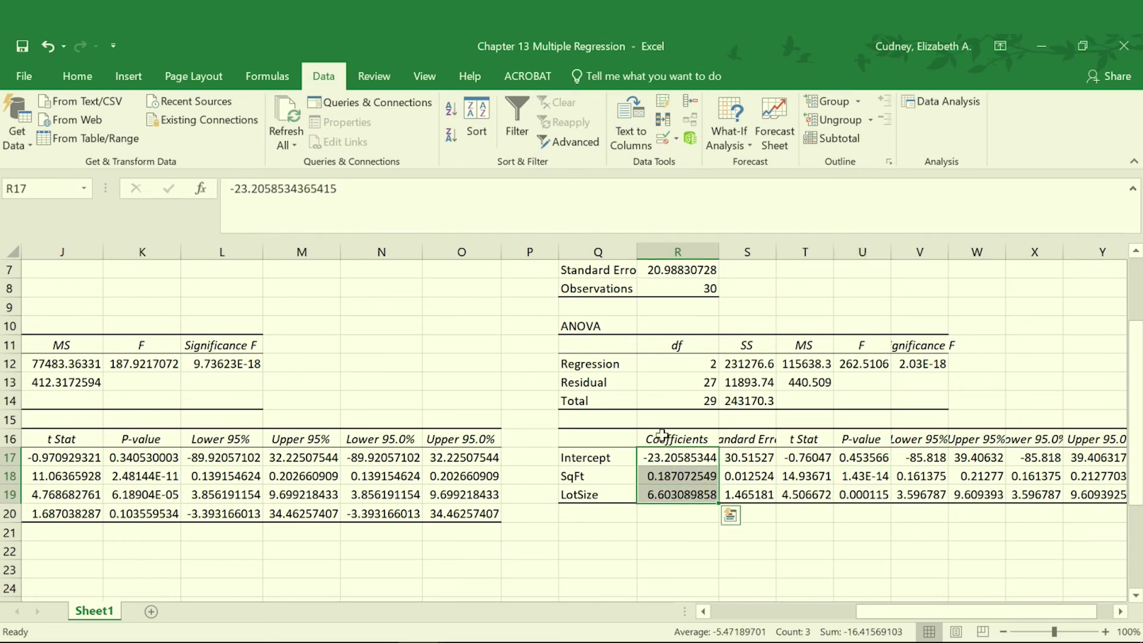